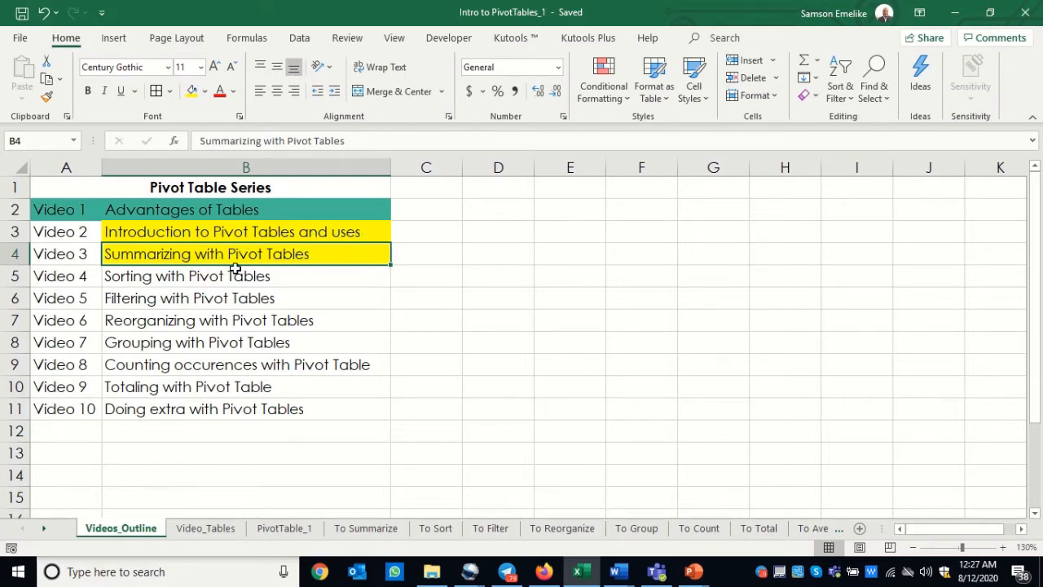
# Open the To Summarize sheet and check how far down the Staff column's data runs.
pyautogui.moveTo(253, 230); pyautogui.dragTo(255, 252)
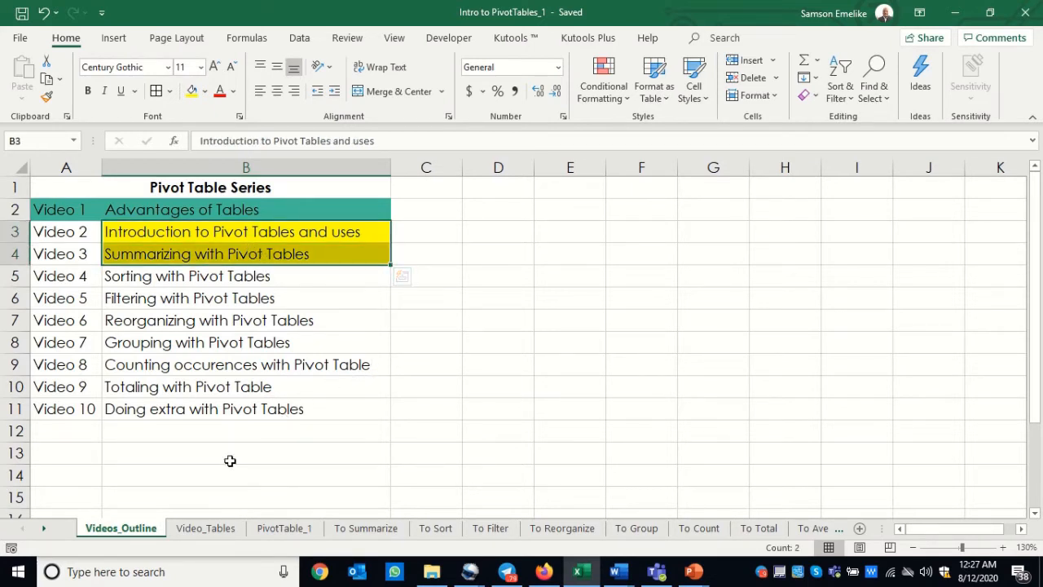
pyautogui.click(357, 536)
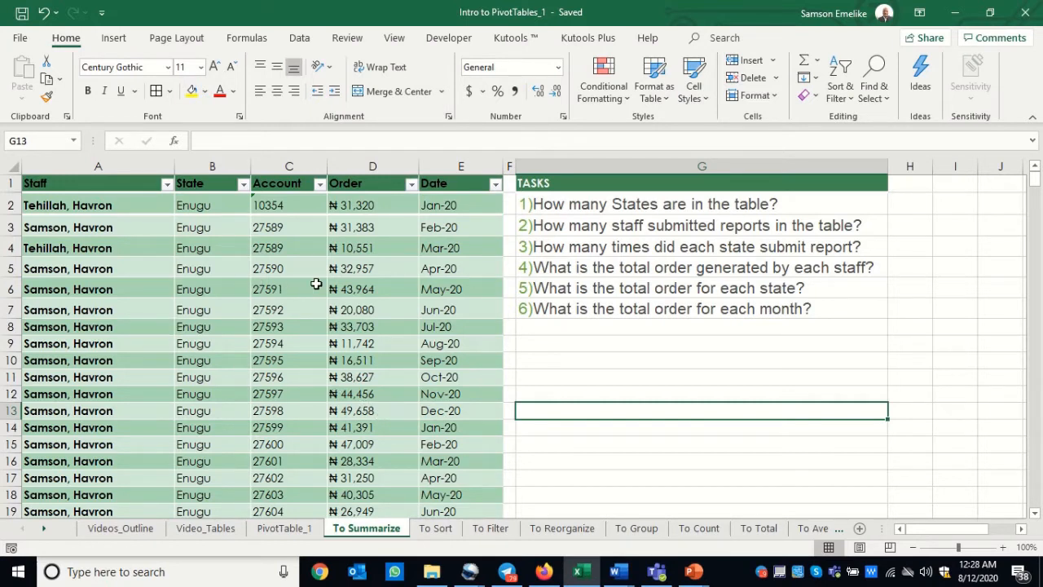
pyautogui.click(96, 205)
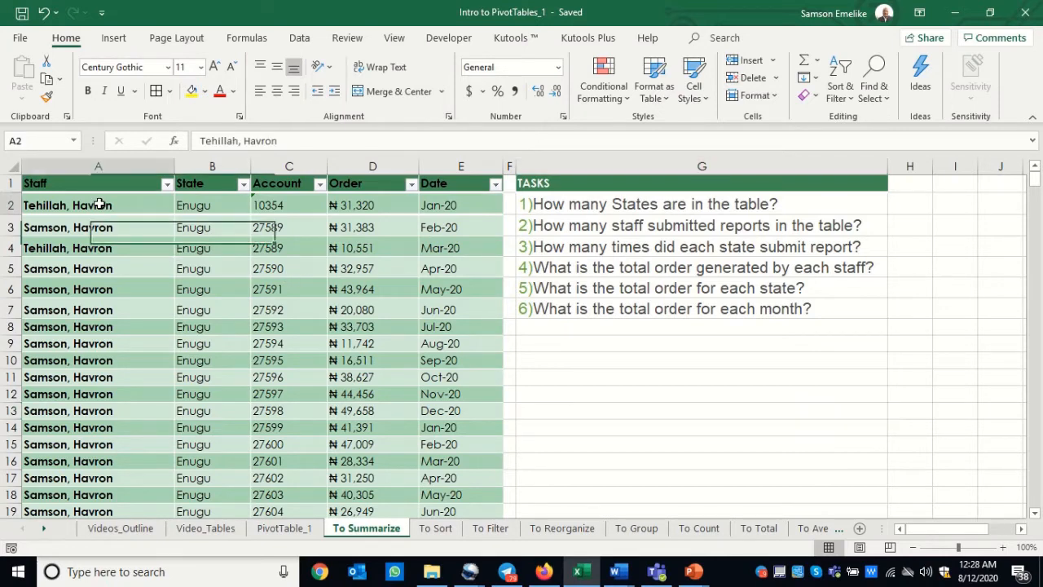
pyautogui.hotkey('ctrl', 'Down')
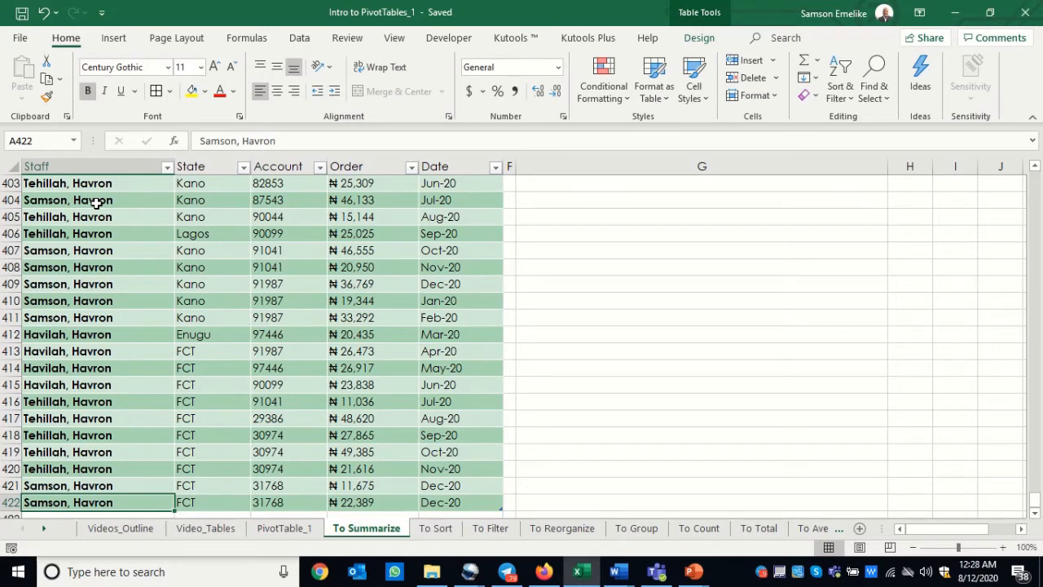
pyautogui.hotkey('ctrl', 'Up')
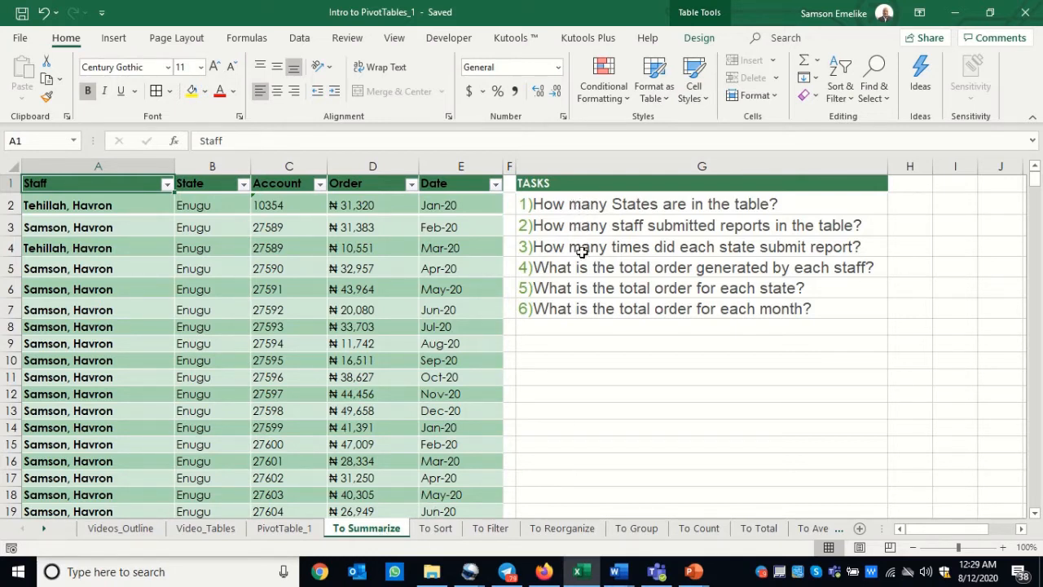
# Examine the fields from Staff to Date and look over the first rows of the orders table.
pyautogui.click(118, 229)
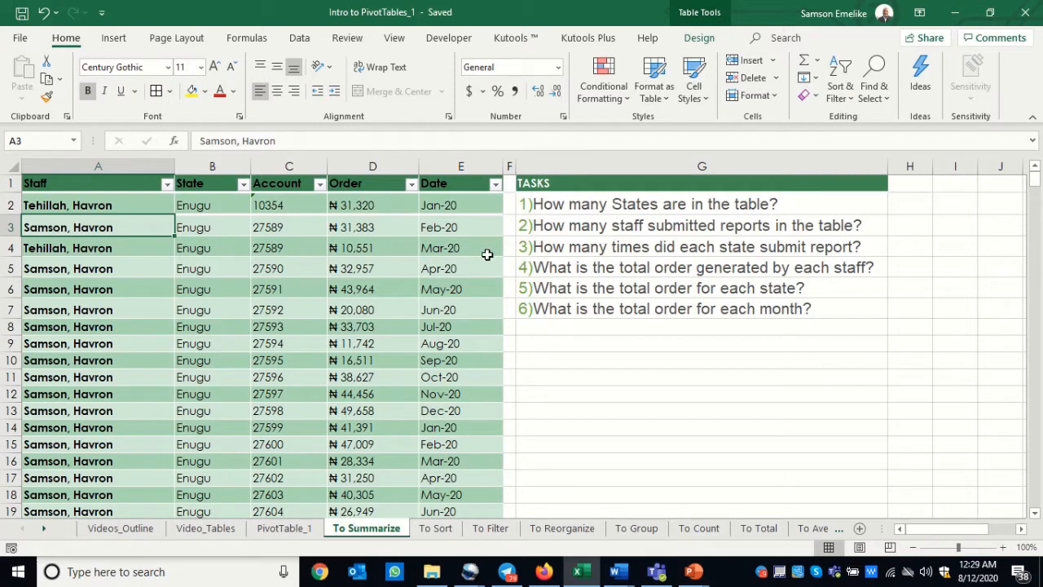
pyautogui.click(50, 184)
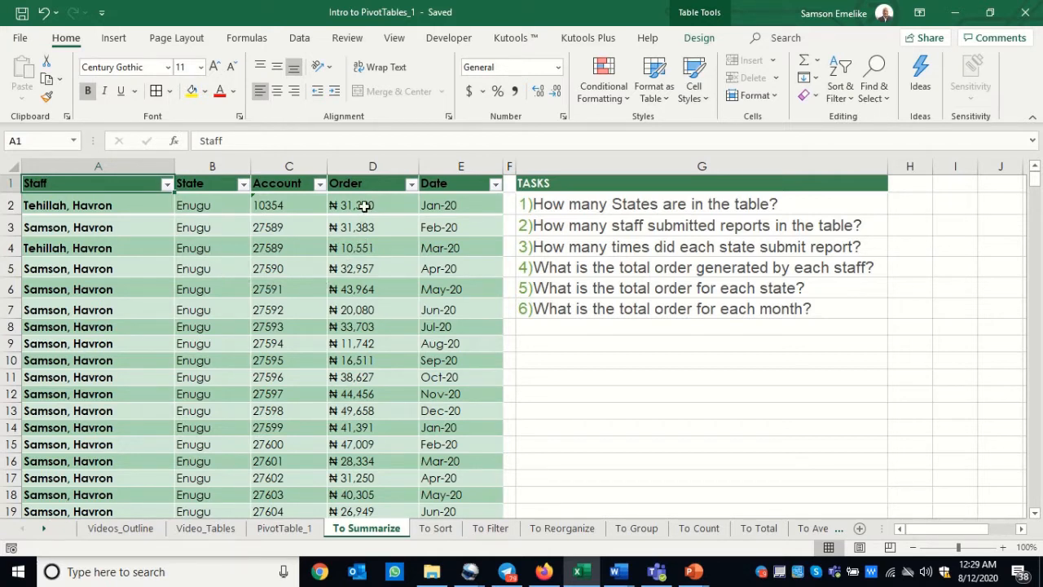
pyautogui.click(447, 214)
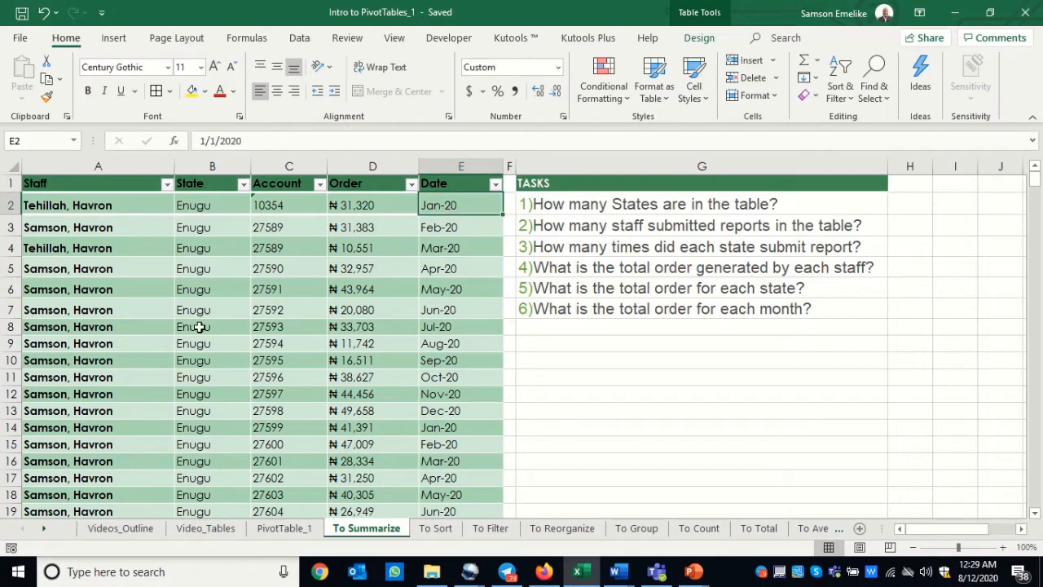
pyautogui.scroll(-20, 232, 326)
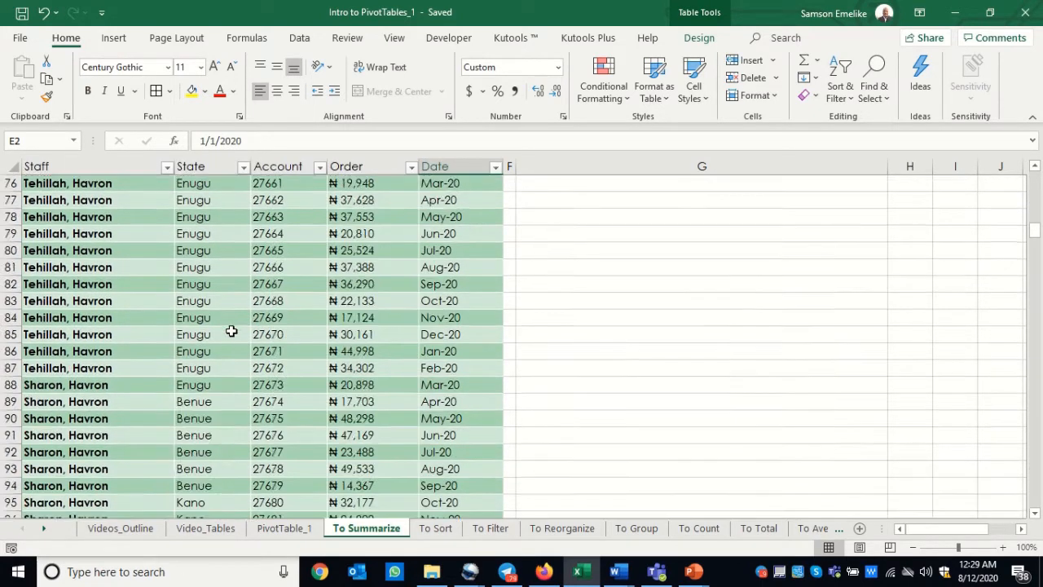
pyautogui.scroll(20, 229, 330)
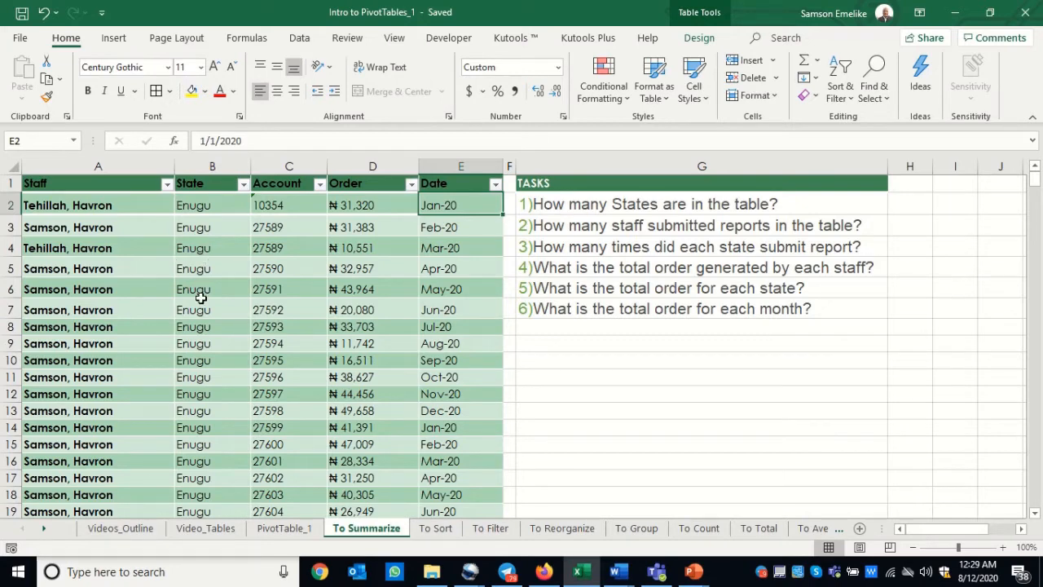
pyautogui.scroll(-5, 201, 301)
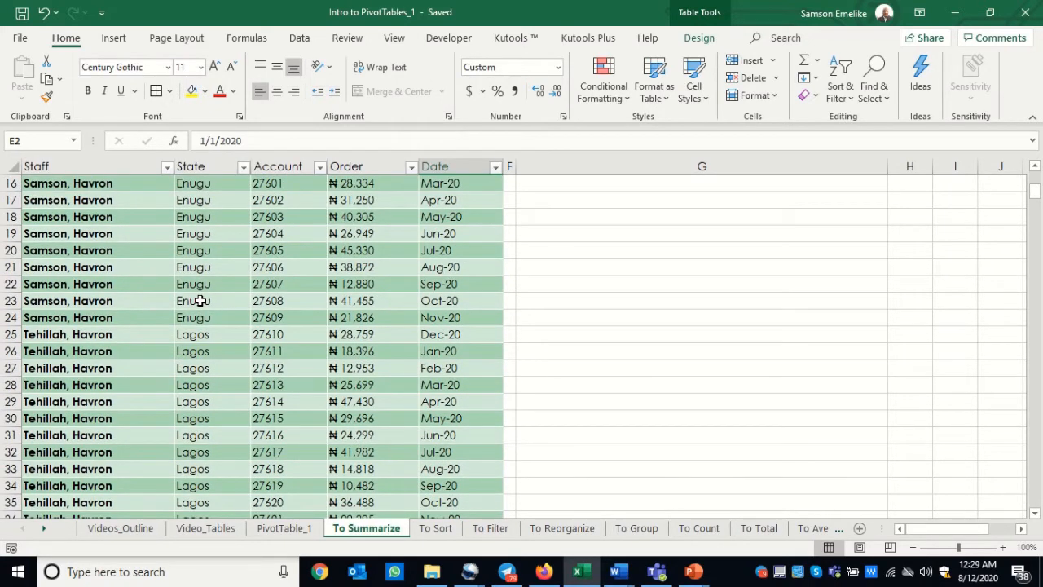
pyautogui.scroll(5, 201, 300)
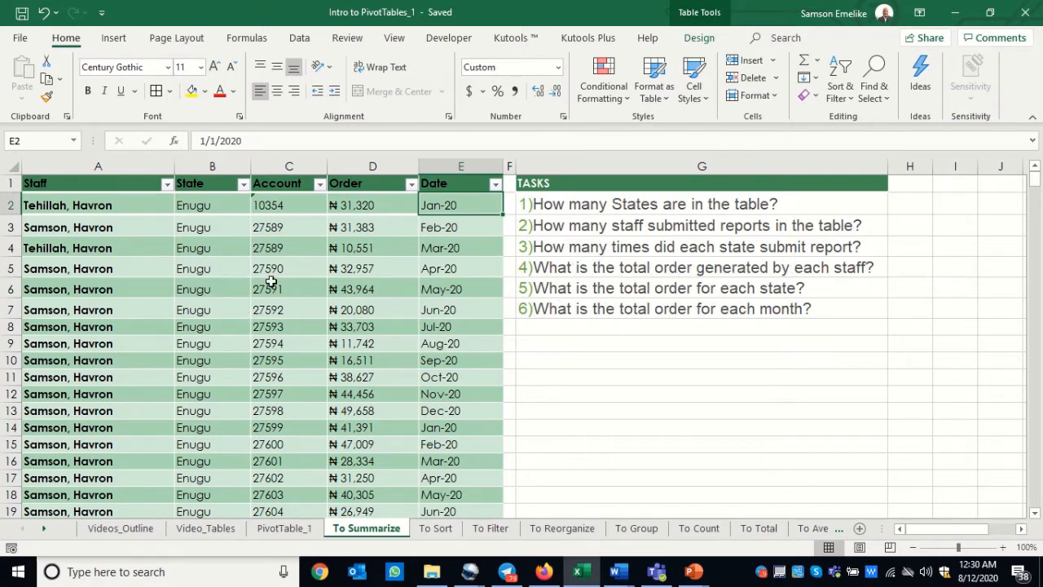
# Examine single records in rows 2 to 4 and the repeated names in the Staff column.
pyautogui.click(16, 205)
pyautogui.click(31, 227)
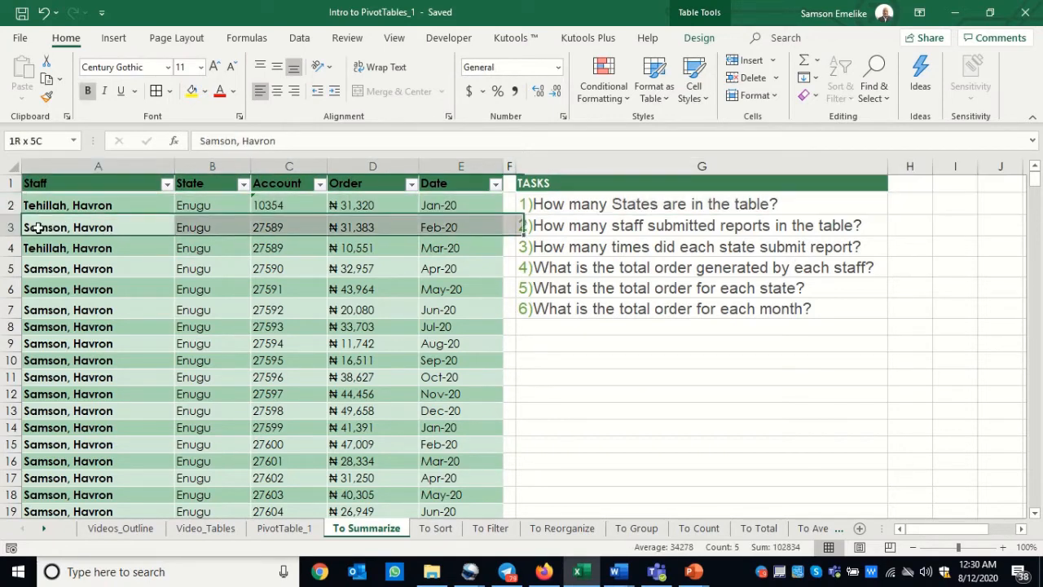
pyautogui.click(185, 247)
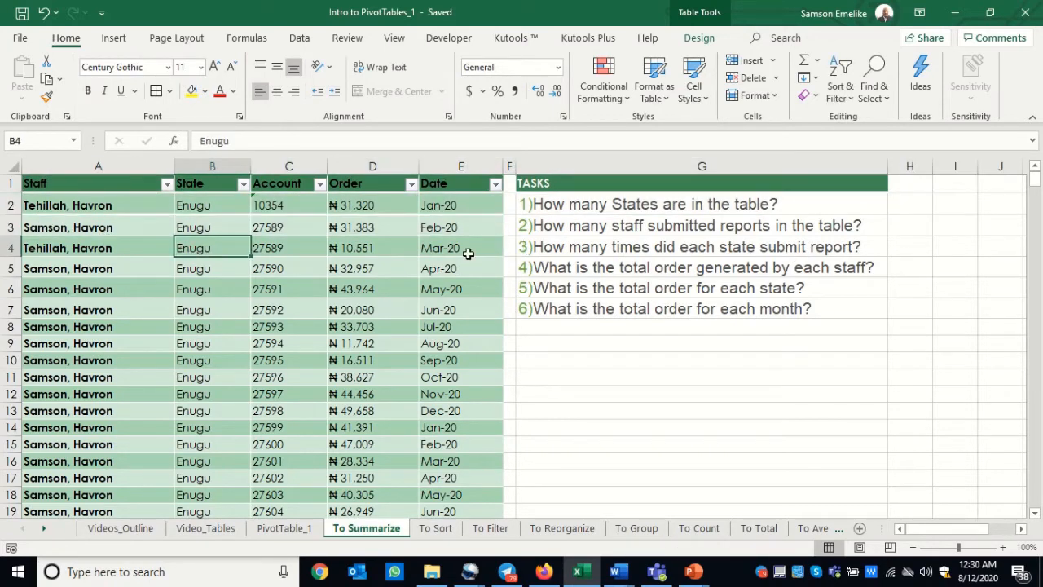
pyautogui.click(468, 250)
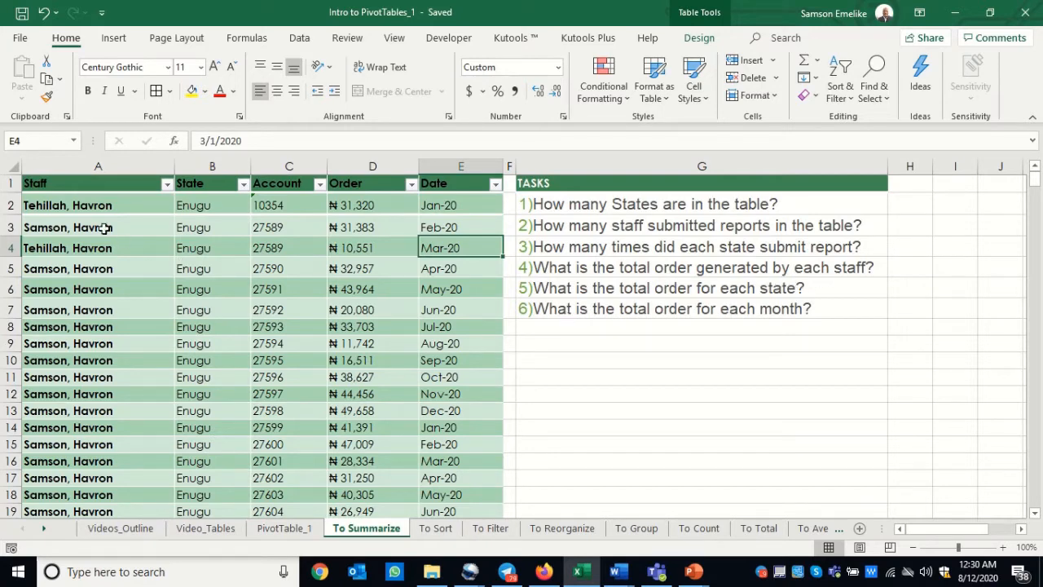
pyautogui.click(72, 166)
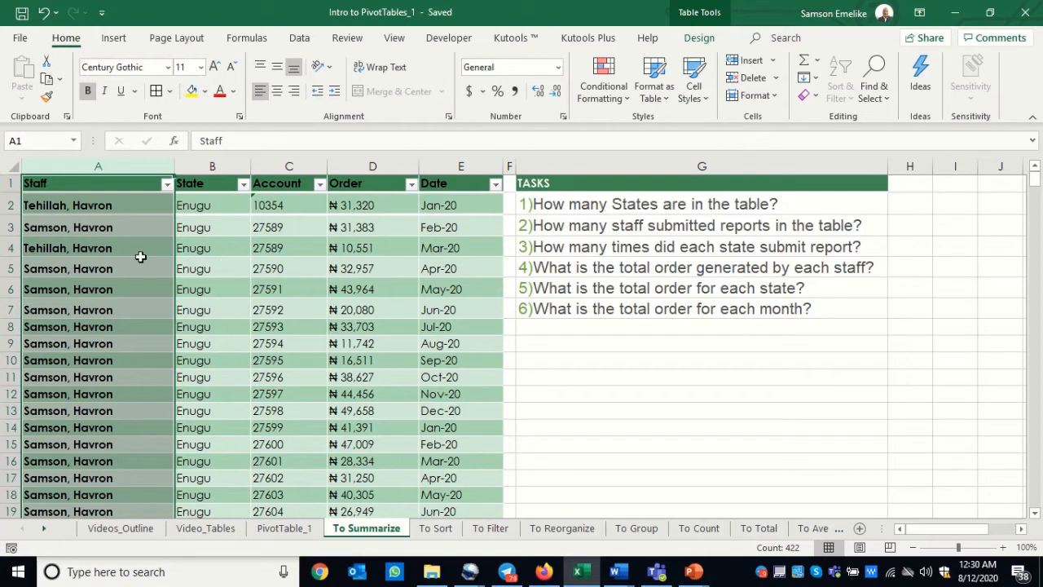
pyautogui.click(53, 211)
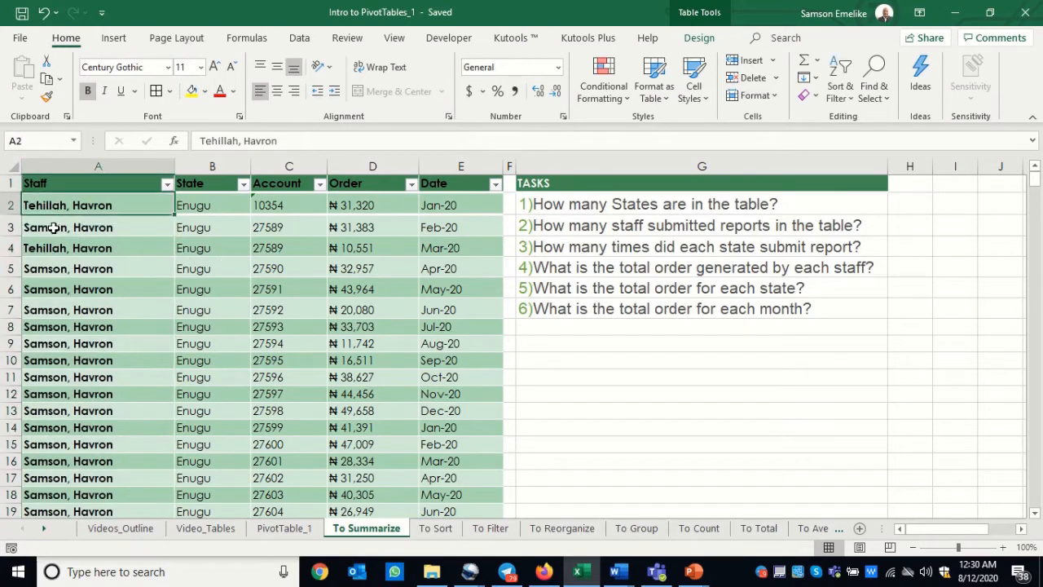
pyautogui.click(54, 228)
pyautogui.click(55, 265)
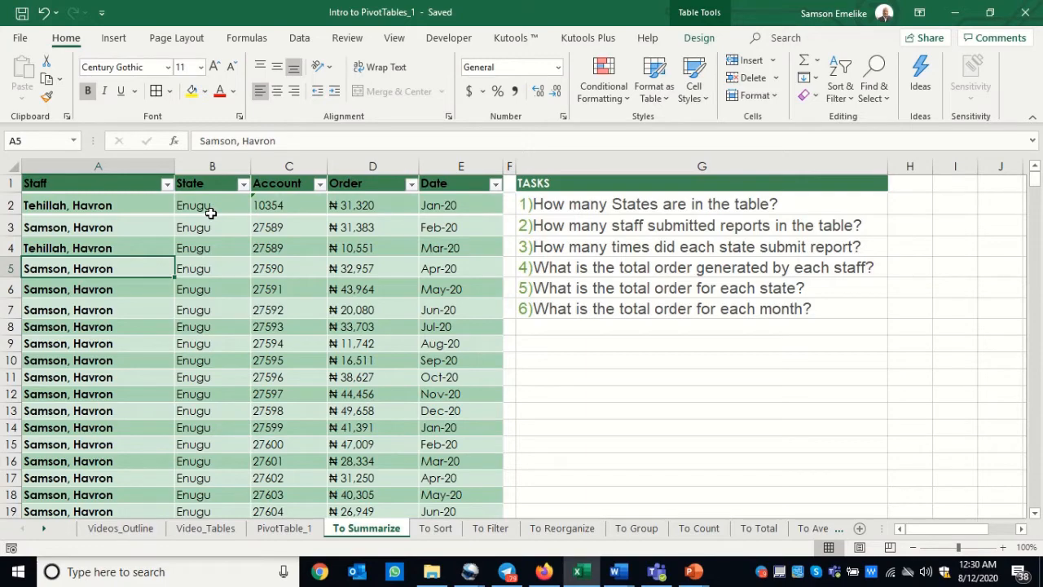
# Look through the State column down to the table's end to see which states occur.
pyautogui.scroll(-10, 209, 229)
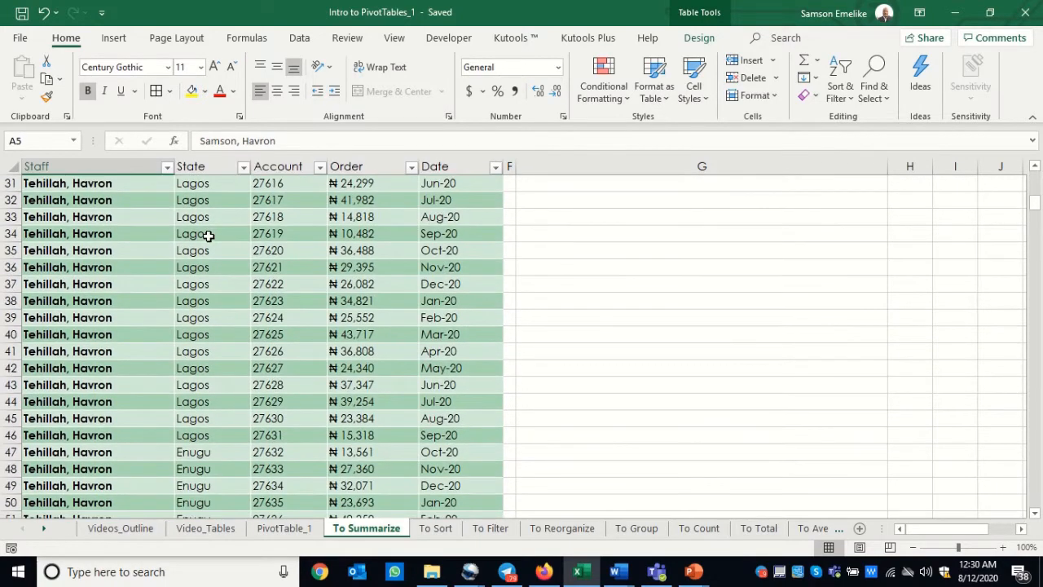
pyautogui.scroll(-15, 208, 235)
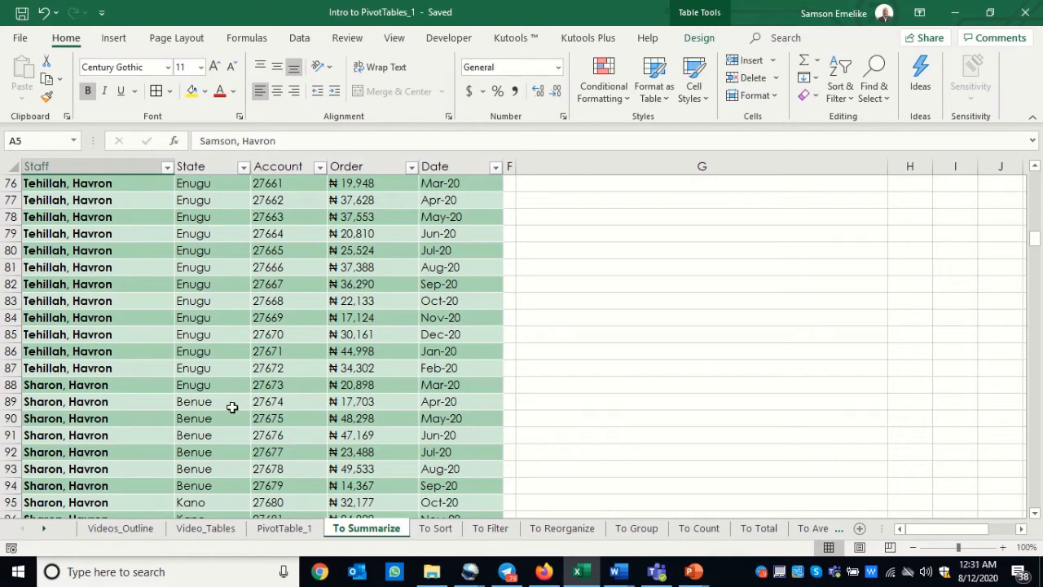
pyautogui.scroll(-15, 215, 423)
pyautogui.scroll(-20, 213, 429)
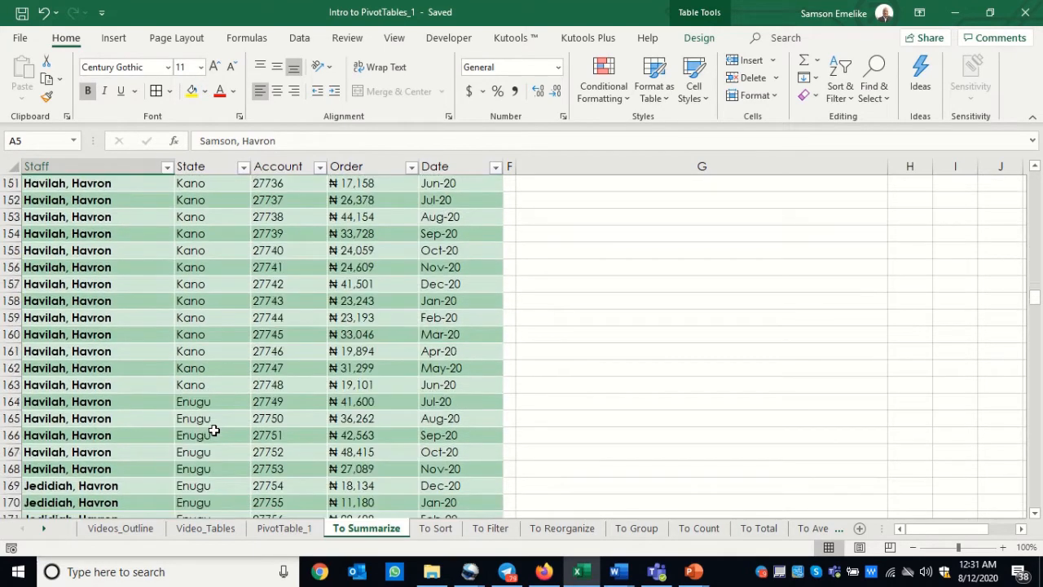
pyautogui.scroll(-20, 214, 430)
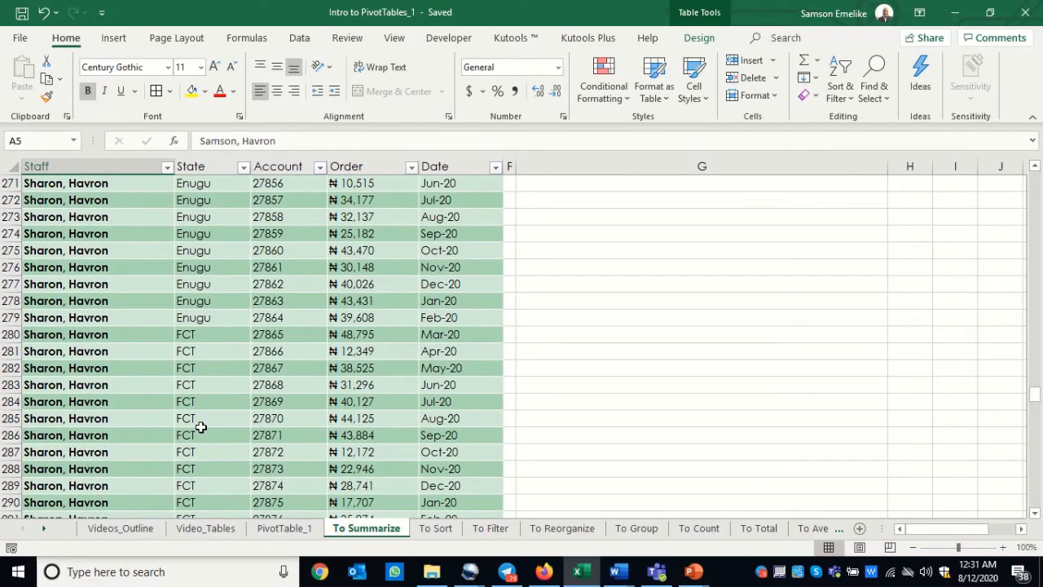
pyautogui.scroll(-20, 201, 427)
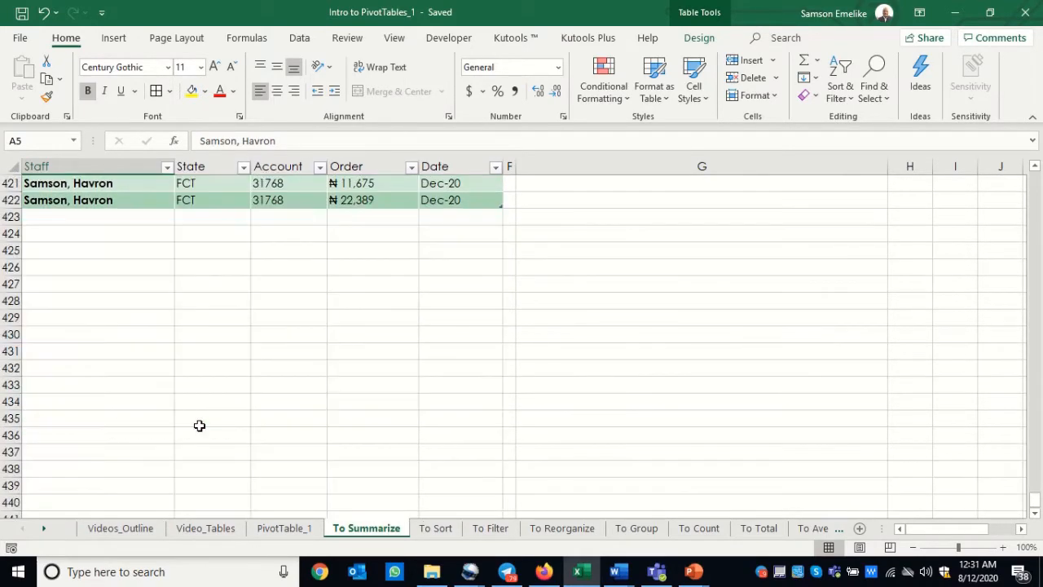
pyautogui.scroll(20, 235, 342)
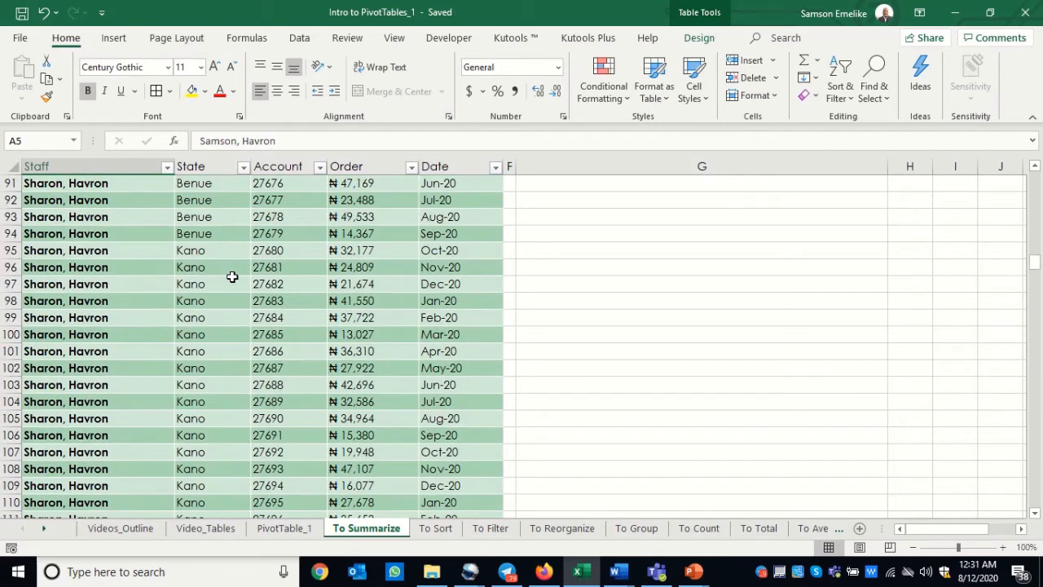
pyautogui.scroll(20, 232, 277)
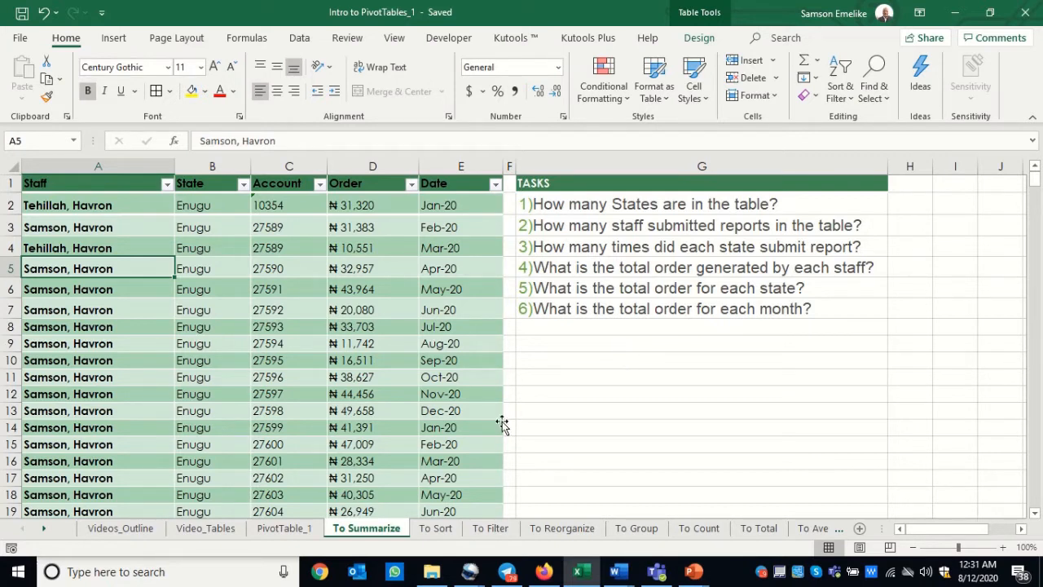
# Review the finished Q 1 to Q 6 pivot tables and the task list on the PivotTable_1 sheet.
pyautogui.click(284, 528)
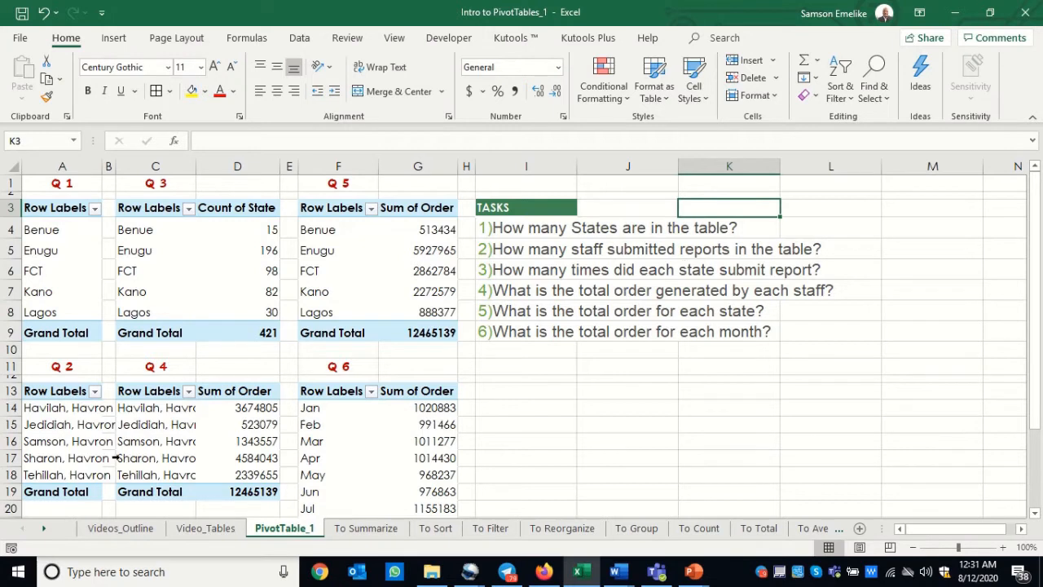
pyautogui.click(51, 407)
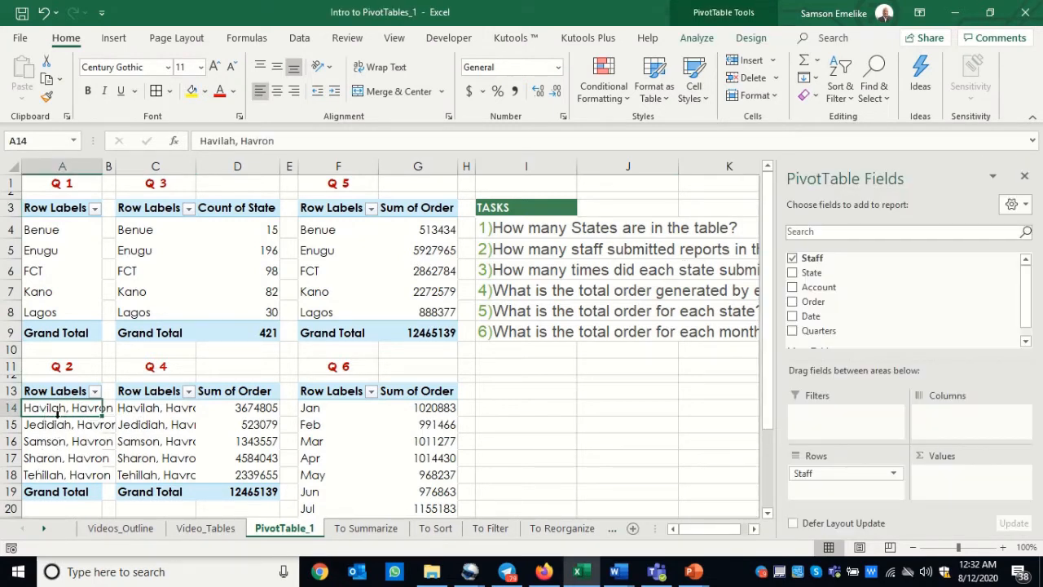
pyautogui.click(533, 275)
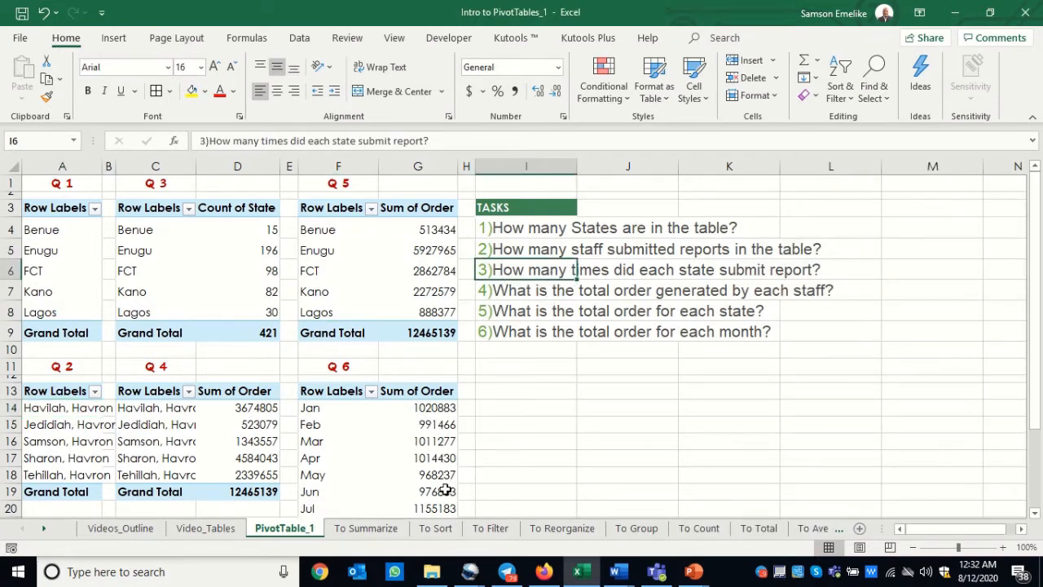
# Autofit the widths of columns A to E on the To Summarize sheet.
pyautogui.click(372, 531)
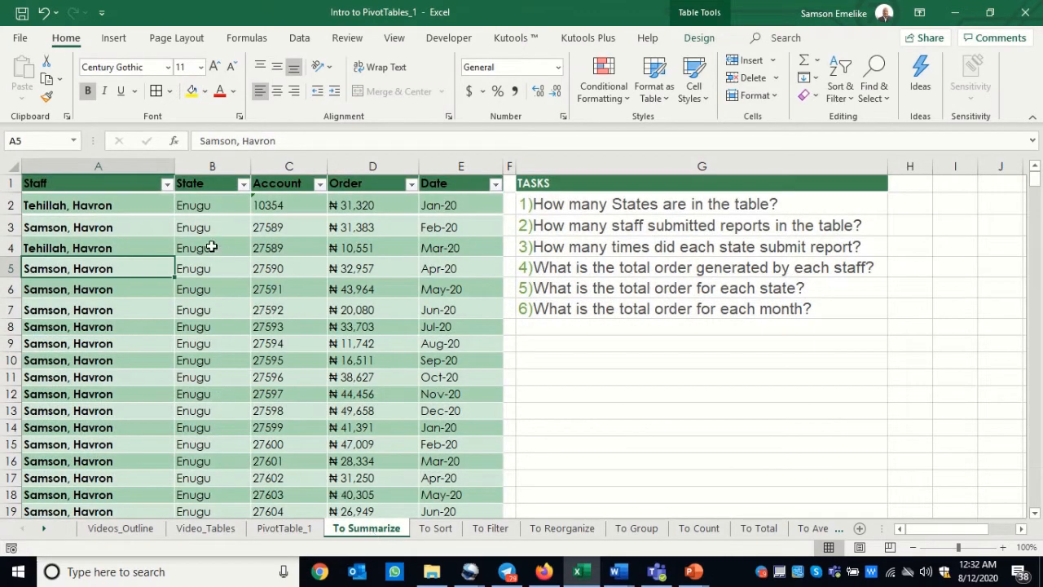
pyautogui.click(82, 167)
pyautogui.moveTo(81, 167); pyautogui.dragTo(457, 166)
pyautogui.doubleClick(415, 165)
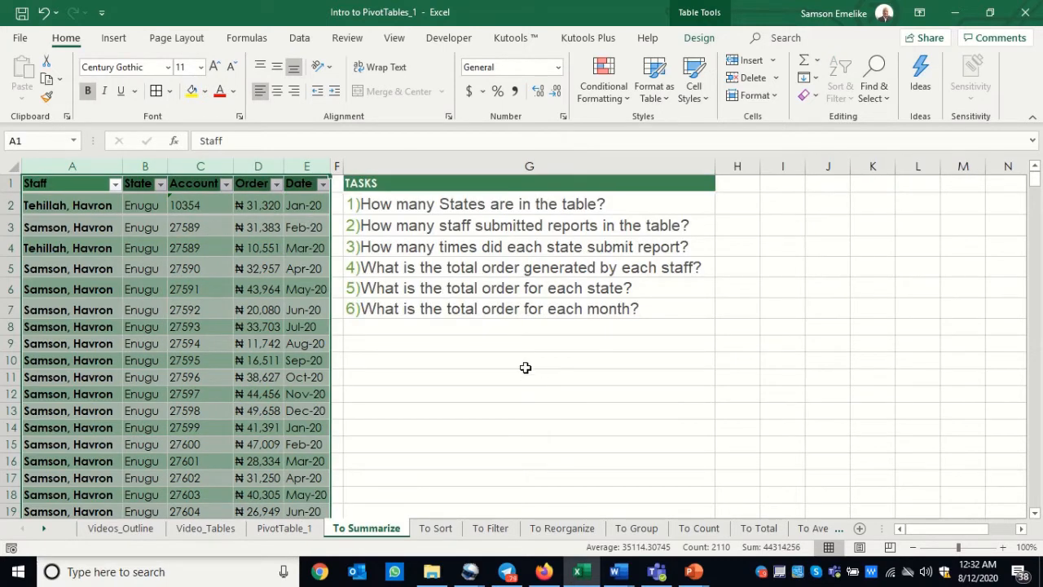
# Start a PivotTable from Table142 and check that the source selection reaches the table's last row.
pyautogui.click(136, 346)
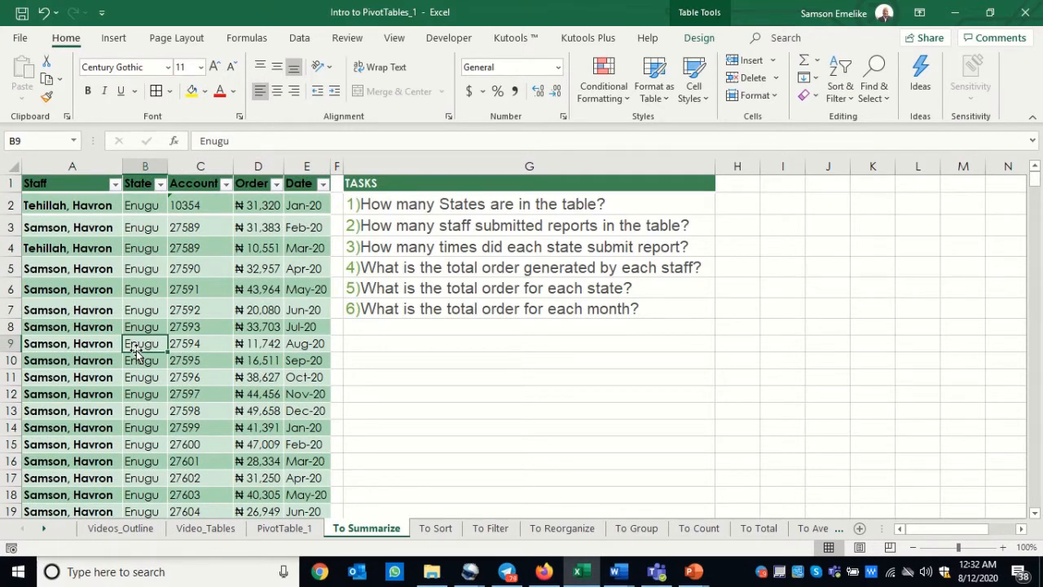
pyautogui.click(115, 40)
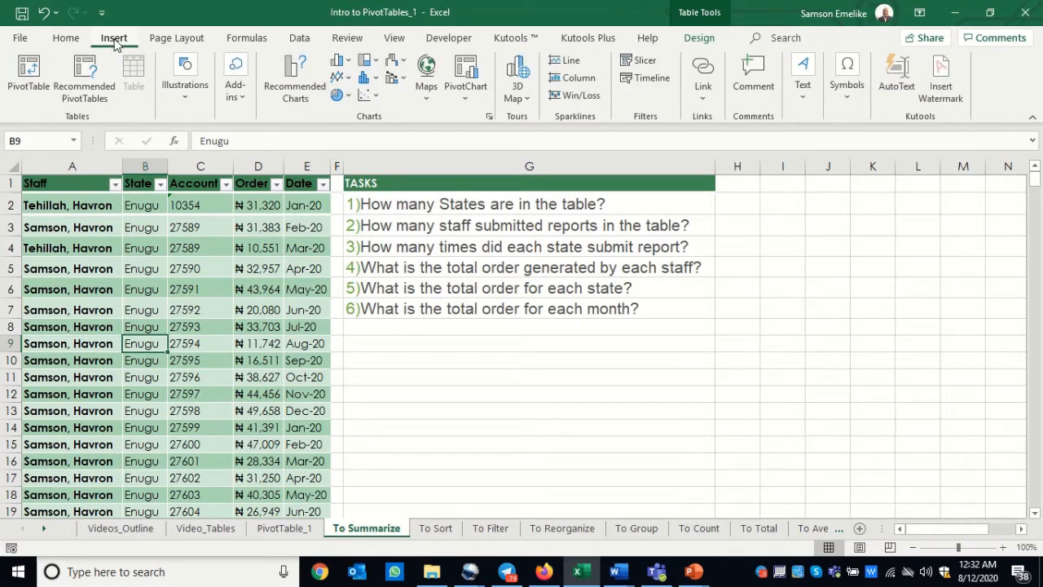
pyautogui.click(31, 80)
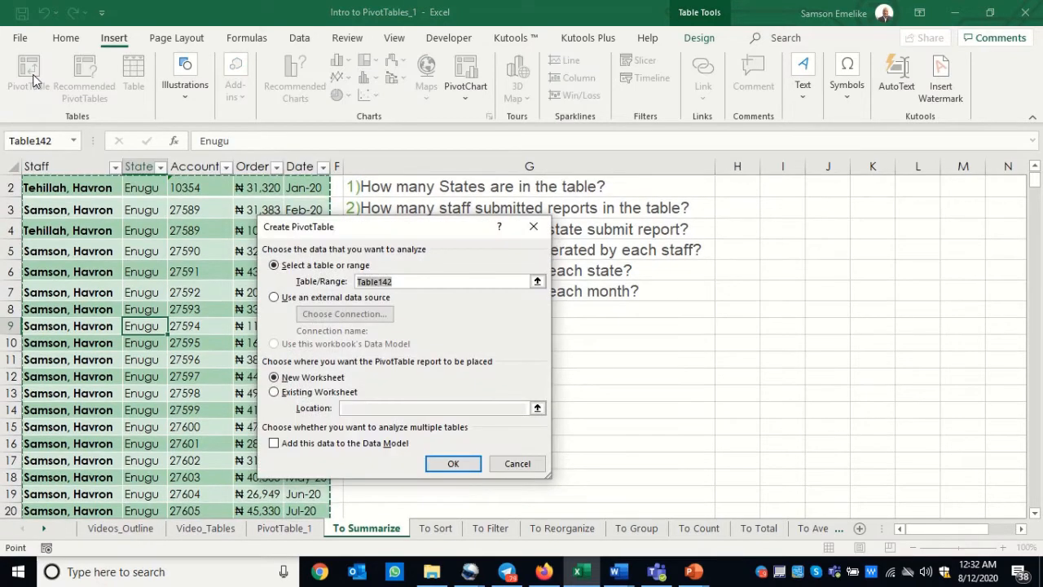
pyautogui.moveTo(373, 229); pyautogui.dragTo(800, 214)
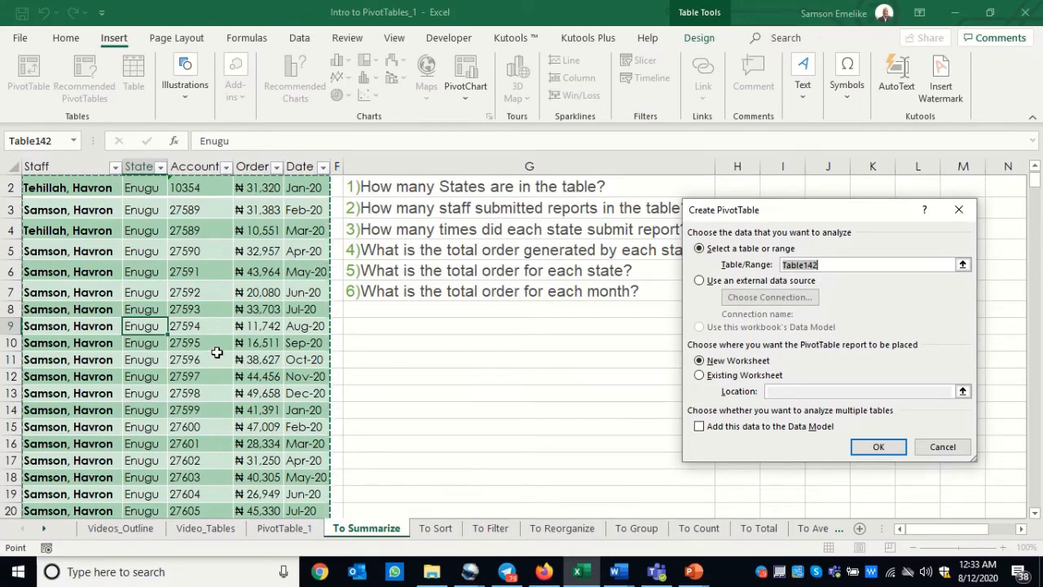
pyautogui.scroll(-20, 217, 352)
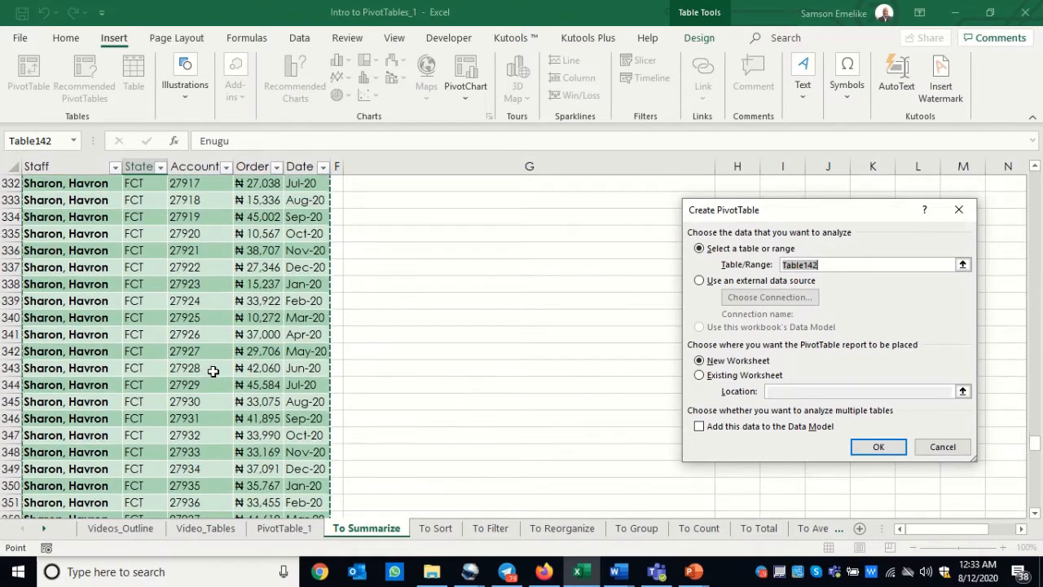
pyautogui.scroll(-20, 213, 372)
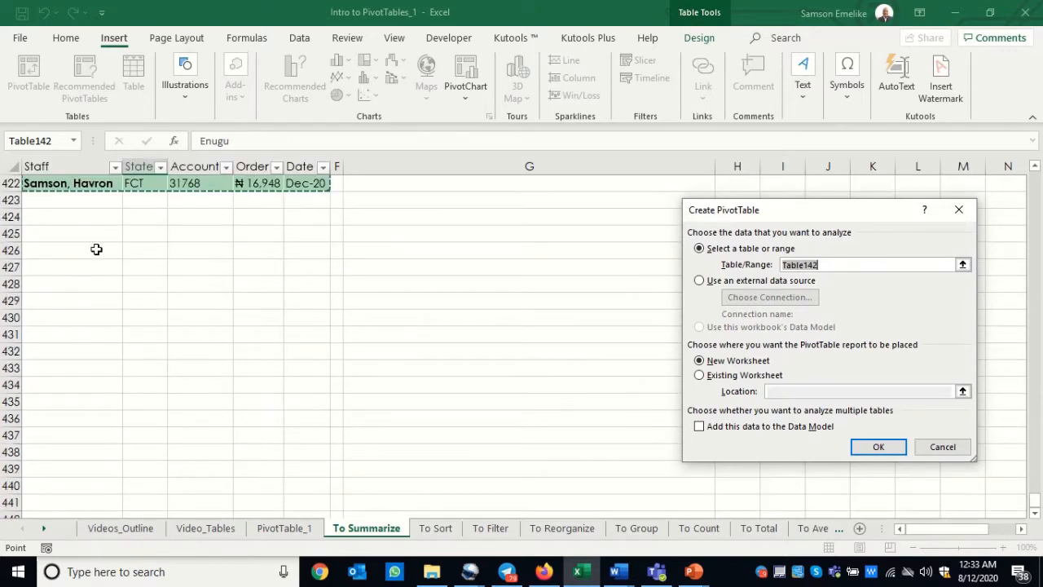
pyautogui.scroll(20, 843, 345)
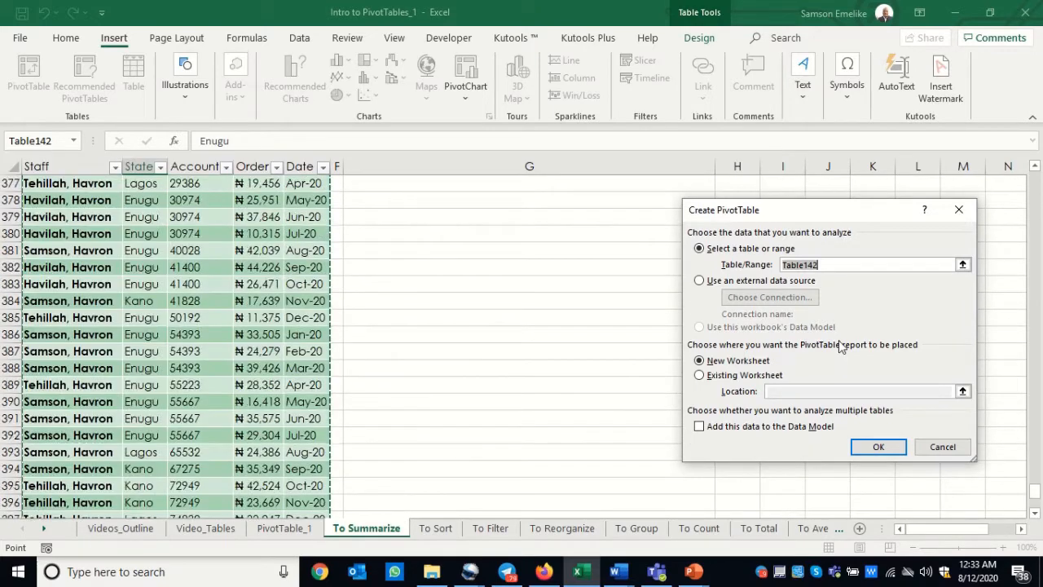
pyautogui.scroll(20, 758, 317)
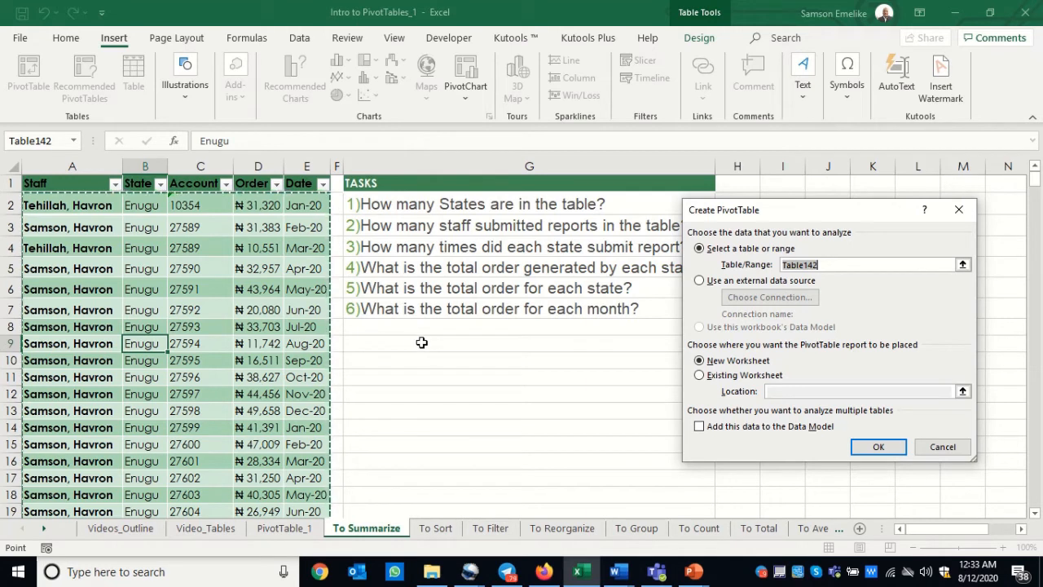
# Place the PivotTable on the existing To Summarize worksheet at cell G10.
pyautogui.click(699, 376)
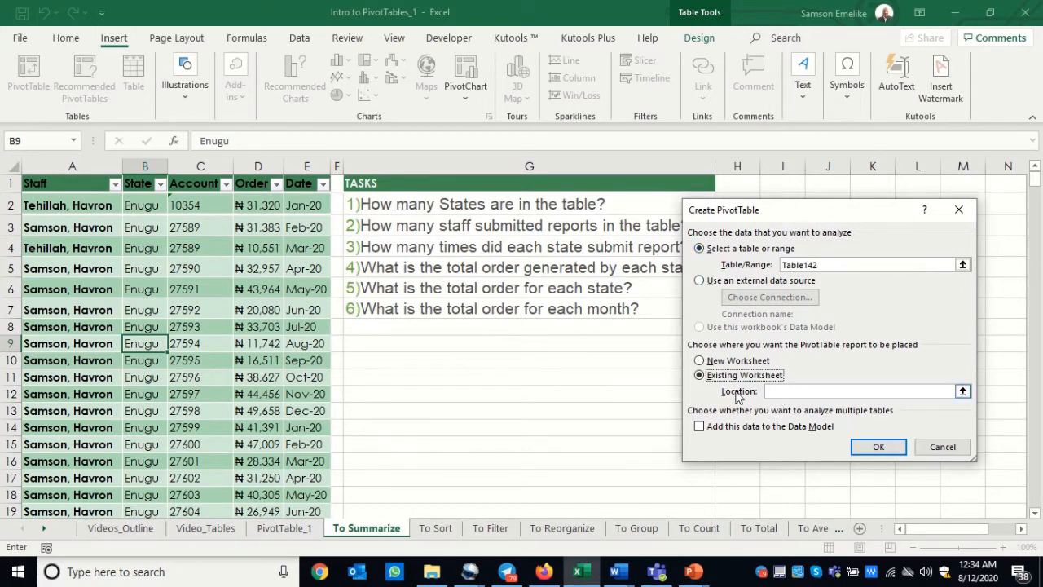
pyautogui.click(779, 392)
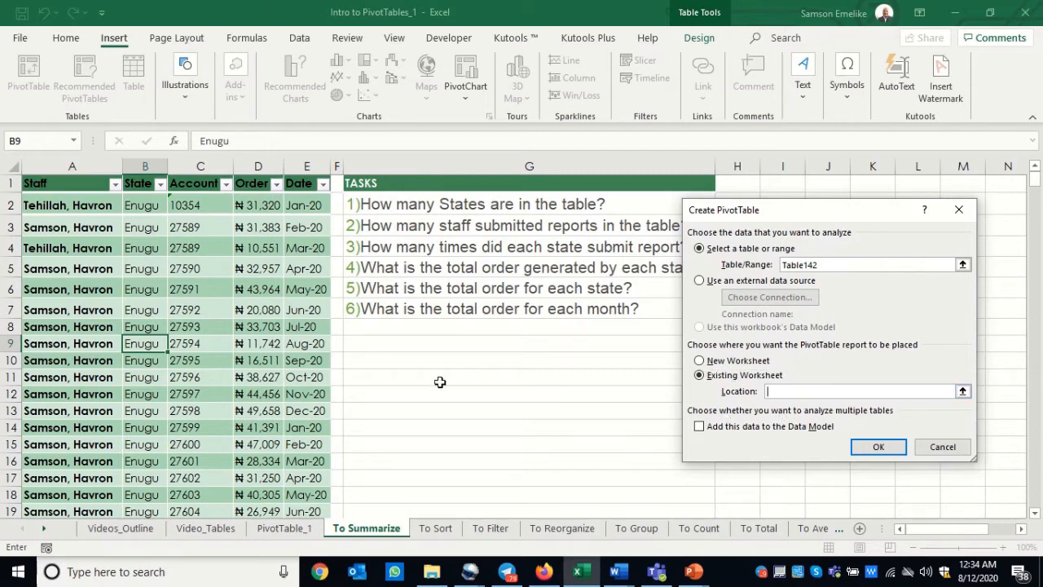
pyautogui.click(410, 358)
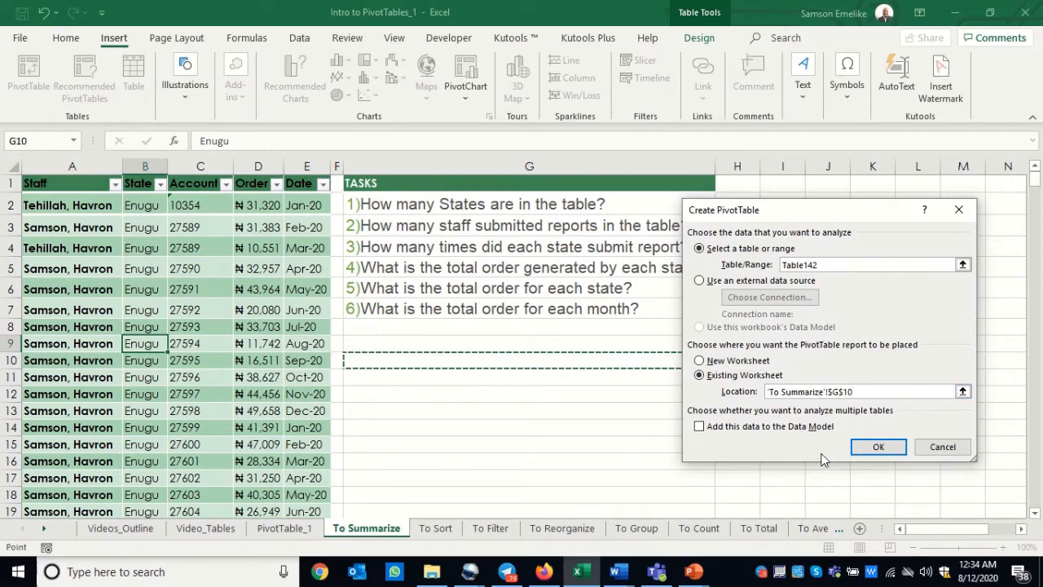
pyautogui.click(876, 447)
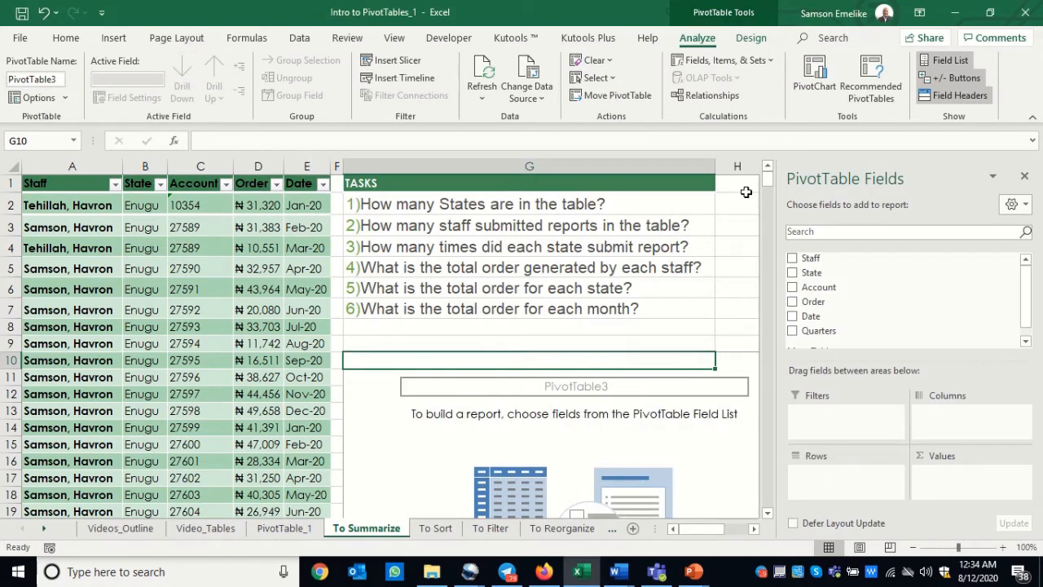
# Narrow column G and add the State field to the Rows area of the new PivotTable.
pyautogui.moveTo(716, 167); pyautogui.dragTo(472, 174)
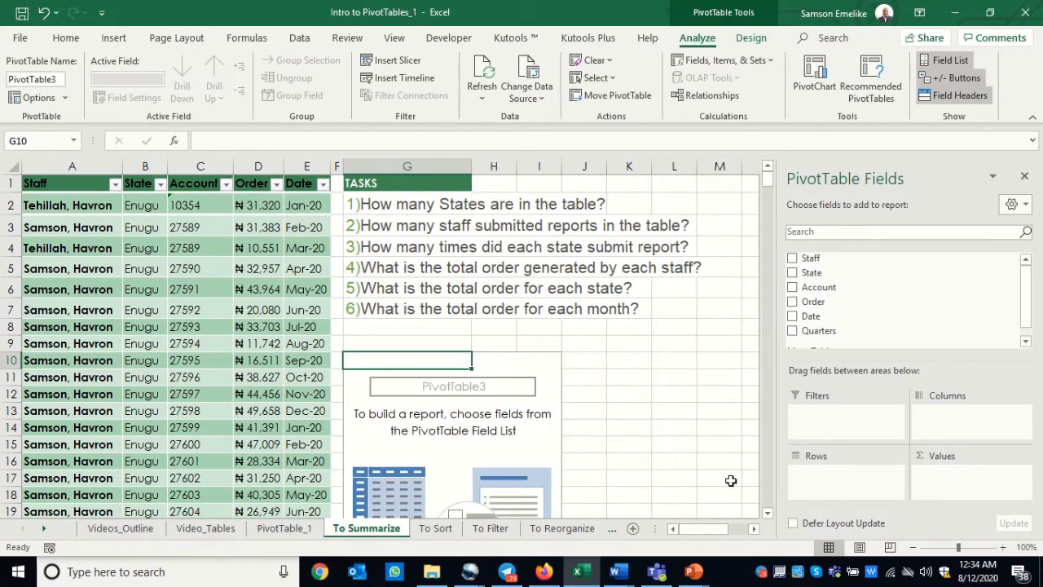
pyautogui.click(755, 530)
pyautogui.click(755, 529)
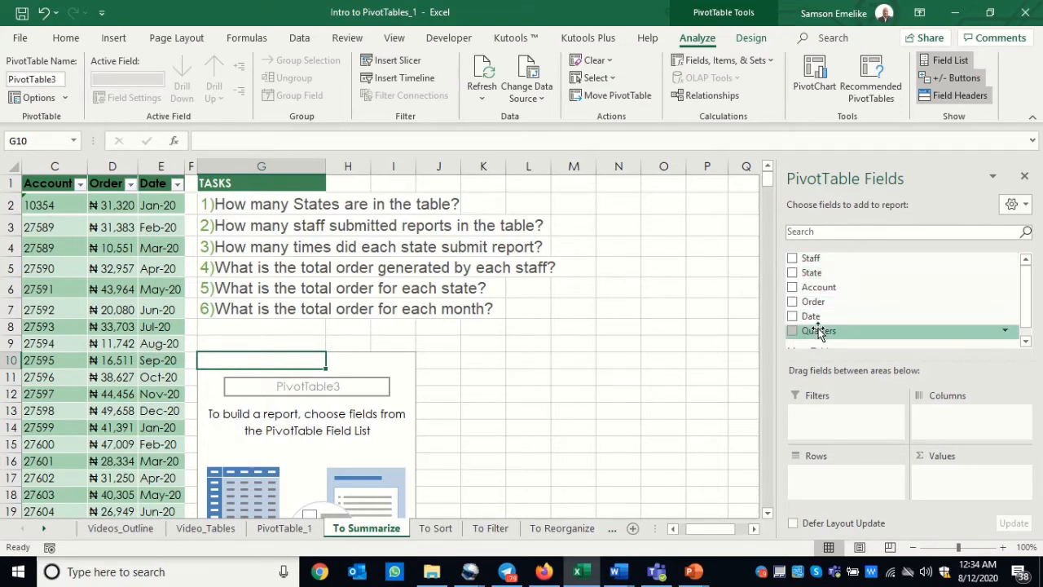
pyautogui.moveTo(1026, 289); pyautogui.dragTo(1029, 324)
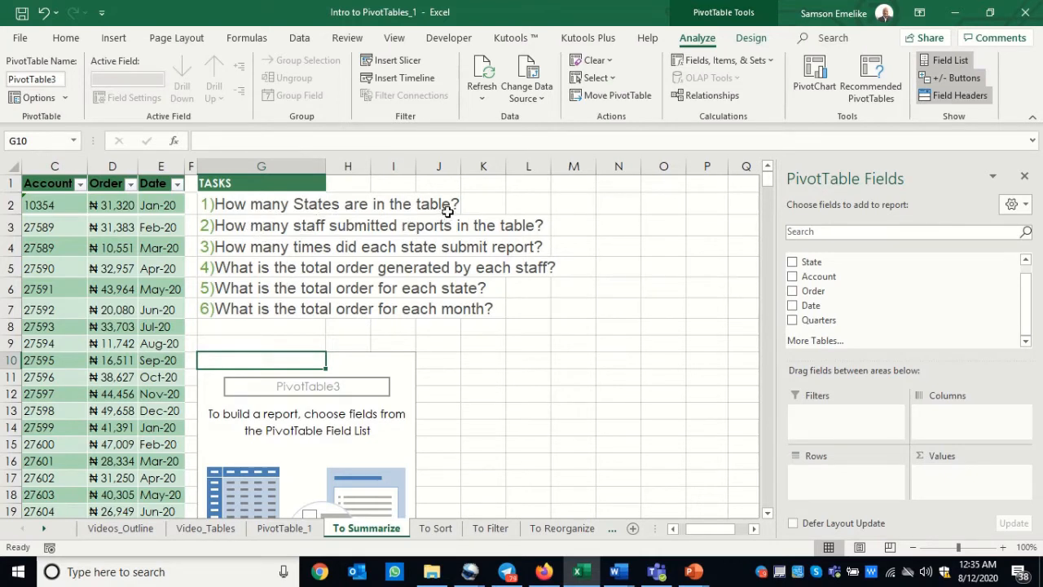
pyautogui.click(793, 263)
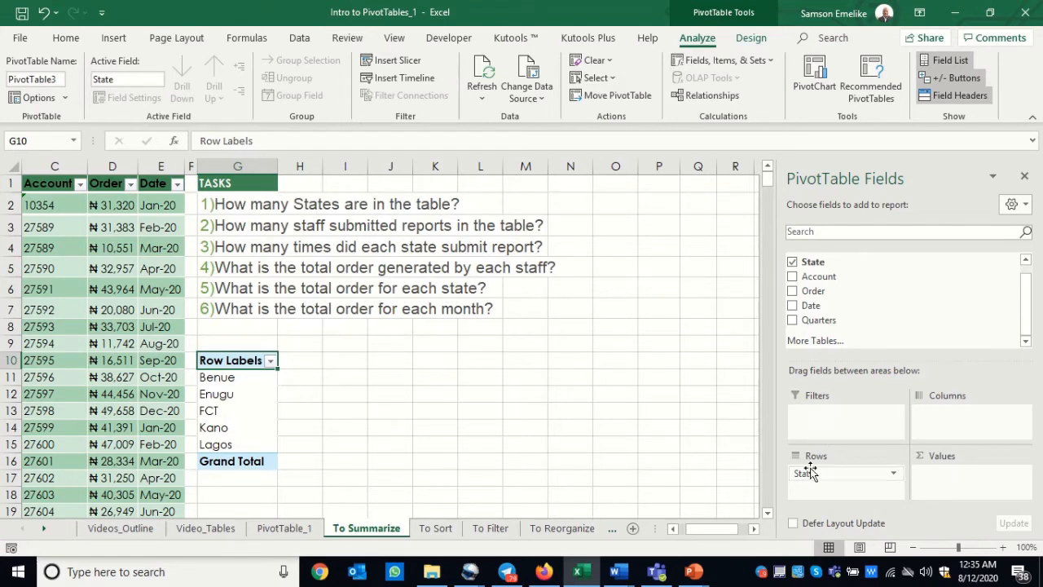
# Try State as a report filter, view its list of choices, and return the field to the Rows area.
pyautogui.moveTo(807, 480); pyautogui.dragTo(814, 414)
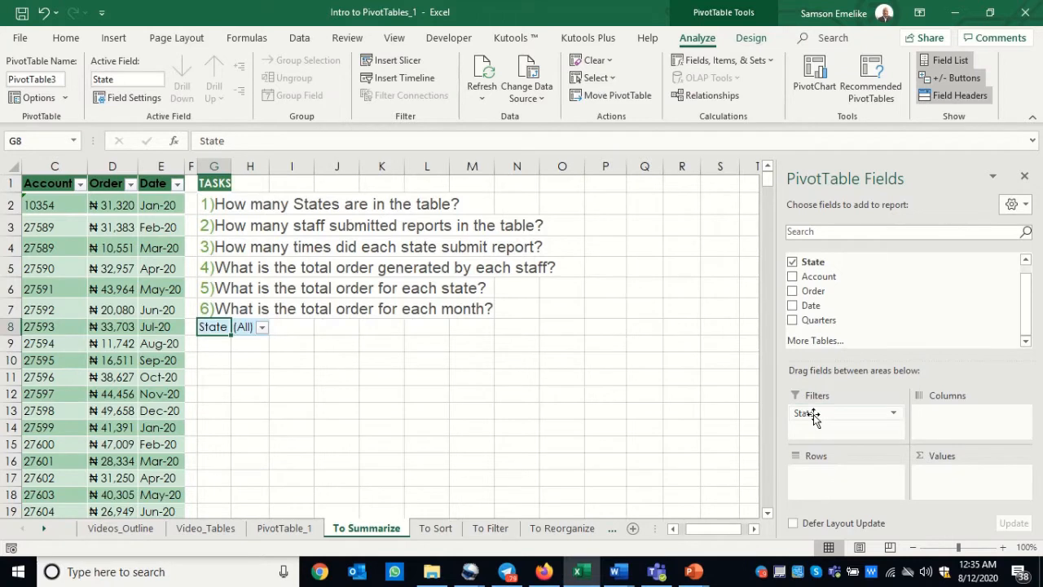
pyautogui.click(261, 327)
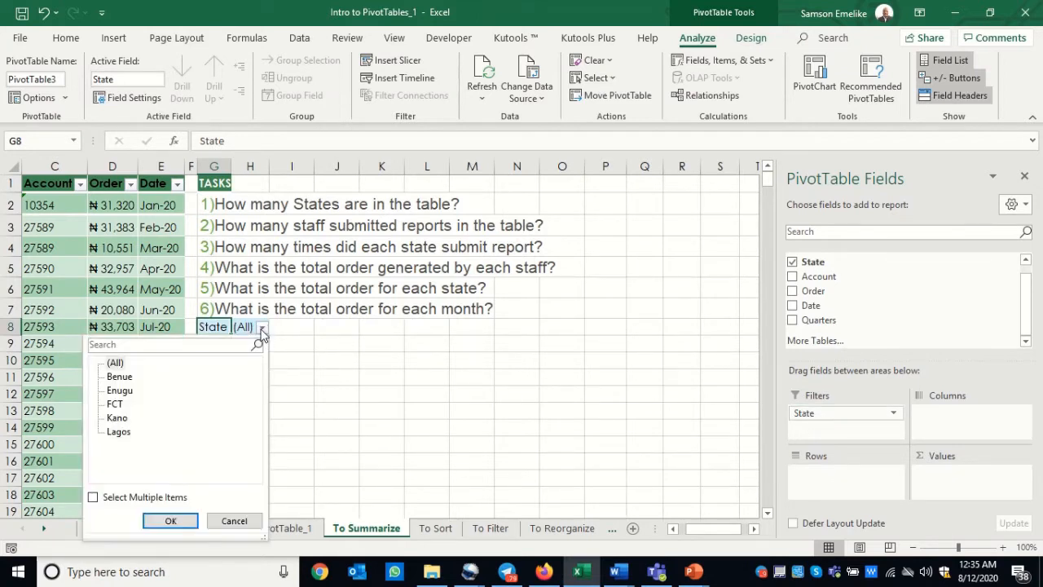
pyautogui.click(261, 328)
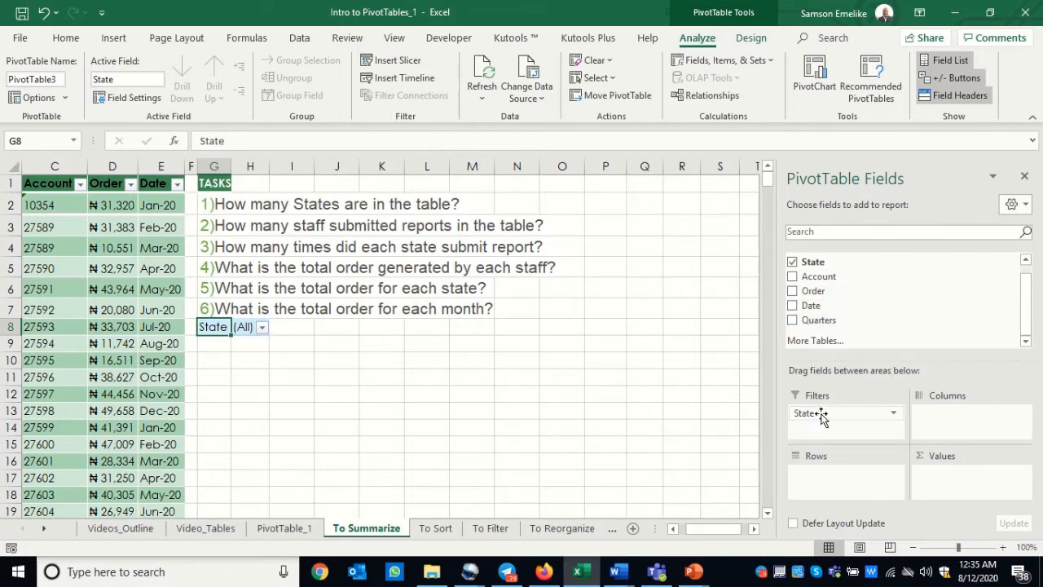
pyautogui.moveTo(821, 414); pyautogui.dragTo(825, 483)
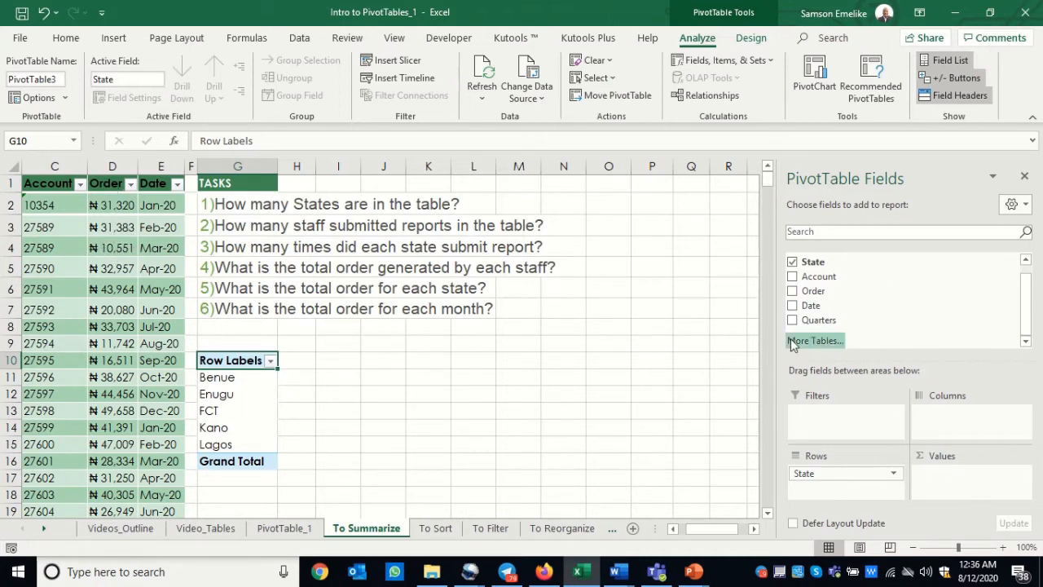
# Add Order to the PivotTable's values and try swapping it with State, giving Order in Rows and State in Values.
pyautogui.click(793, 293)
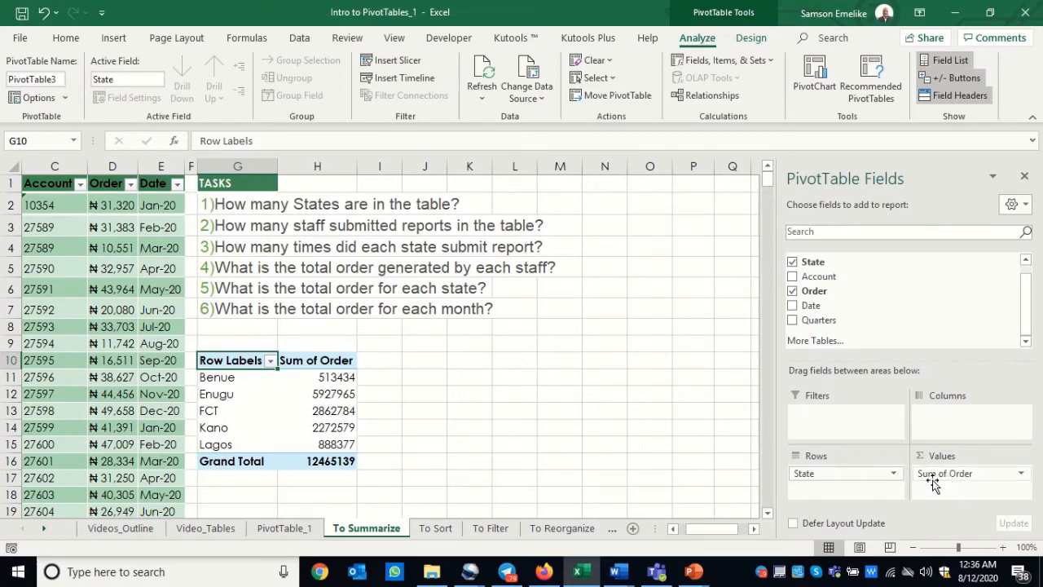
pyautogui.moveTo(944, 474); pyautogui.dragTo(846, 492)
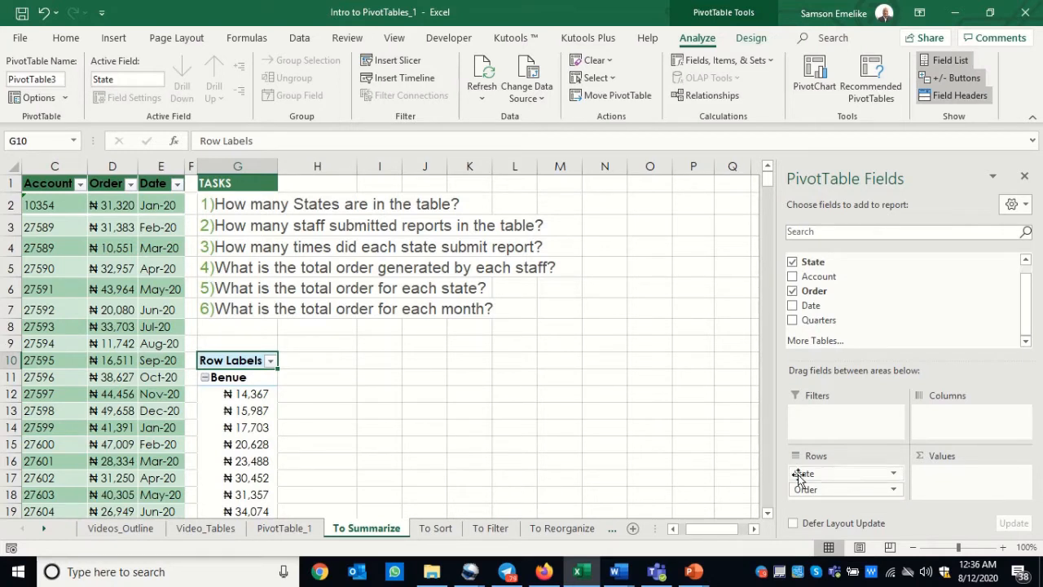
pyautogui.moveTo(803, 474); pyautogui.dragTo(941, 489)
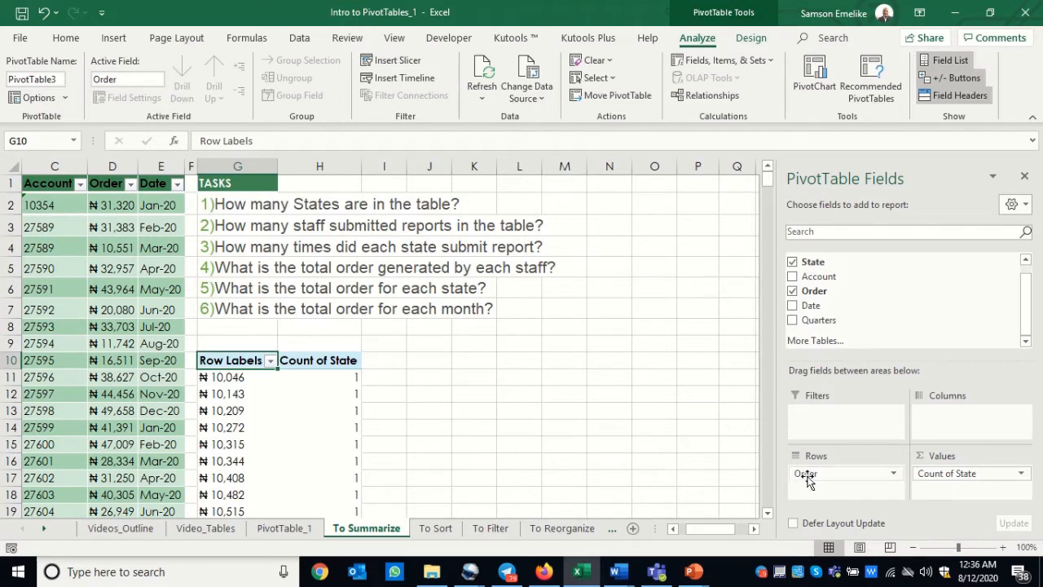
# Remove both Order and State from the PivotTable and put State back in the Rows area.
pyautogui.moveTo(815, 477); pyautogui.dragTo(678, 426)
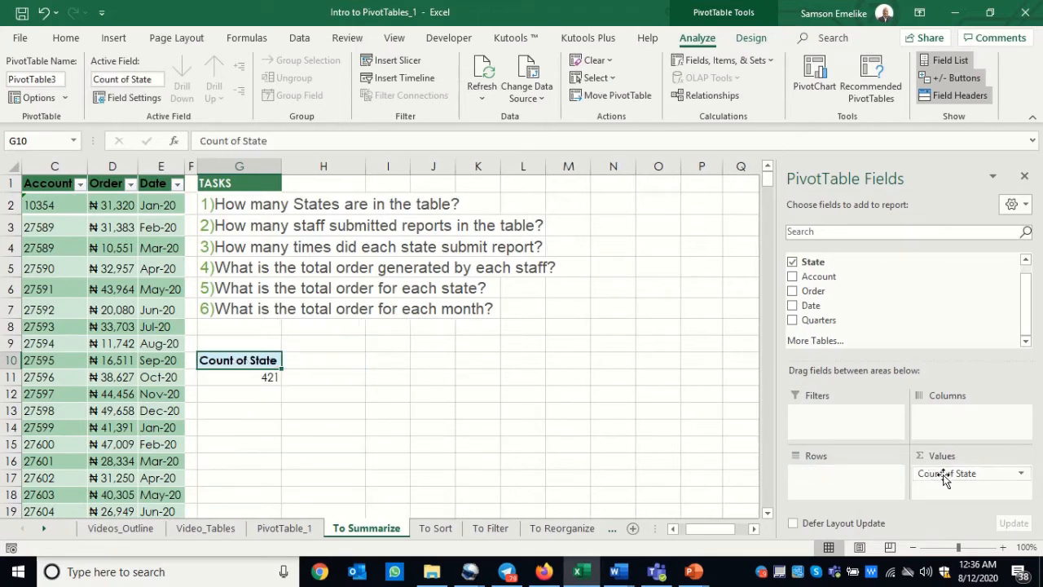
pyautogui.moveTo(948, 473); pyautogui.dragTo(687, 420)
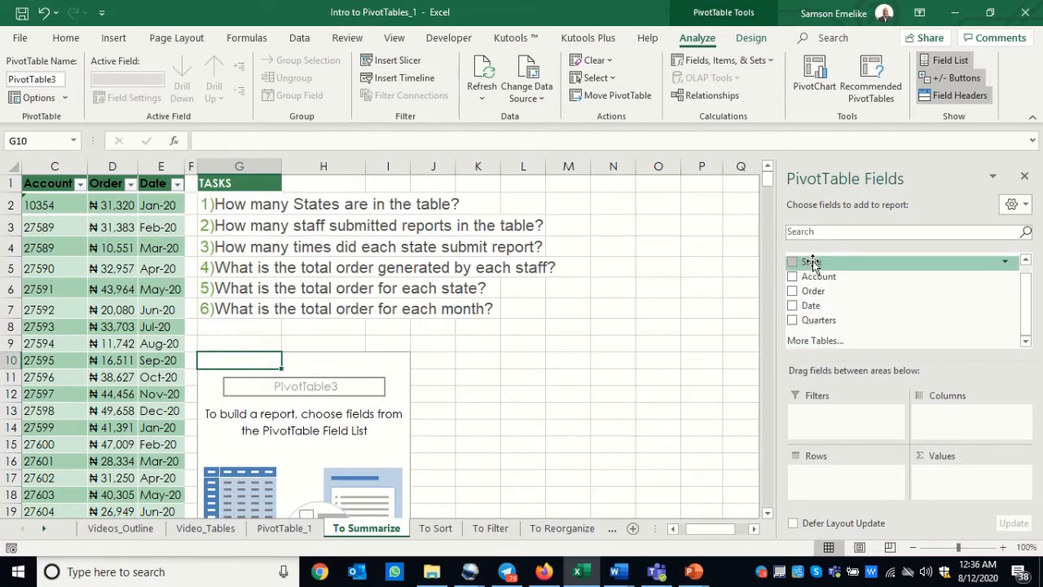
pyautogui.moveTo(812, 262); pyautogui.dragTo(820, 483)
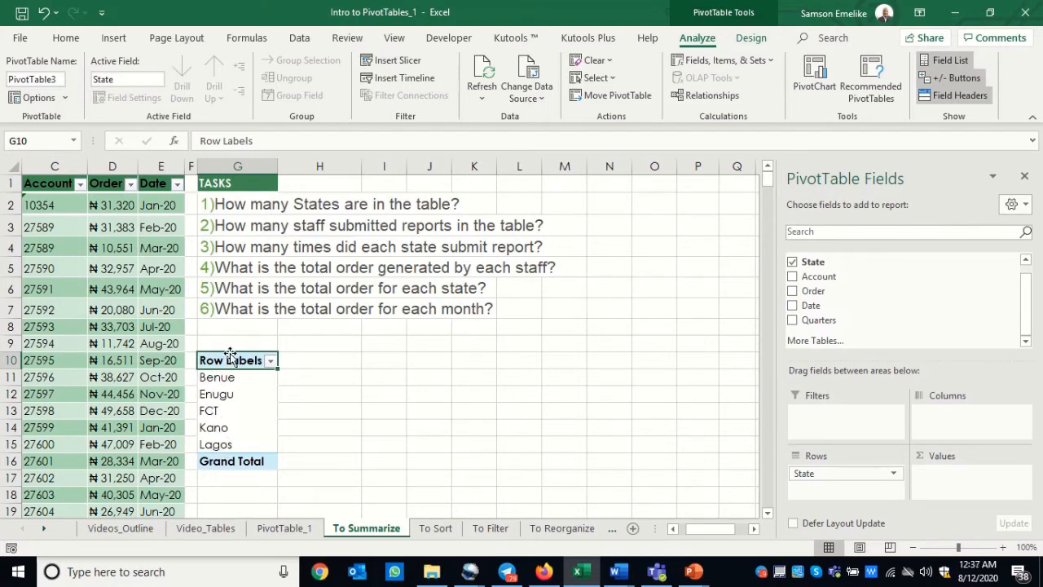
# Copy the whole State PivotTable in G10:G16 and paste the duplicate at cell I10.
pyautogui.moveTo(230, 355); pyautogui.dragTo(230, 352)
pyautogui.click(528, 329)
pyautogui.moveTo(219, 360); pyautogui.dragTo(243, 460)
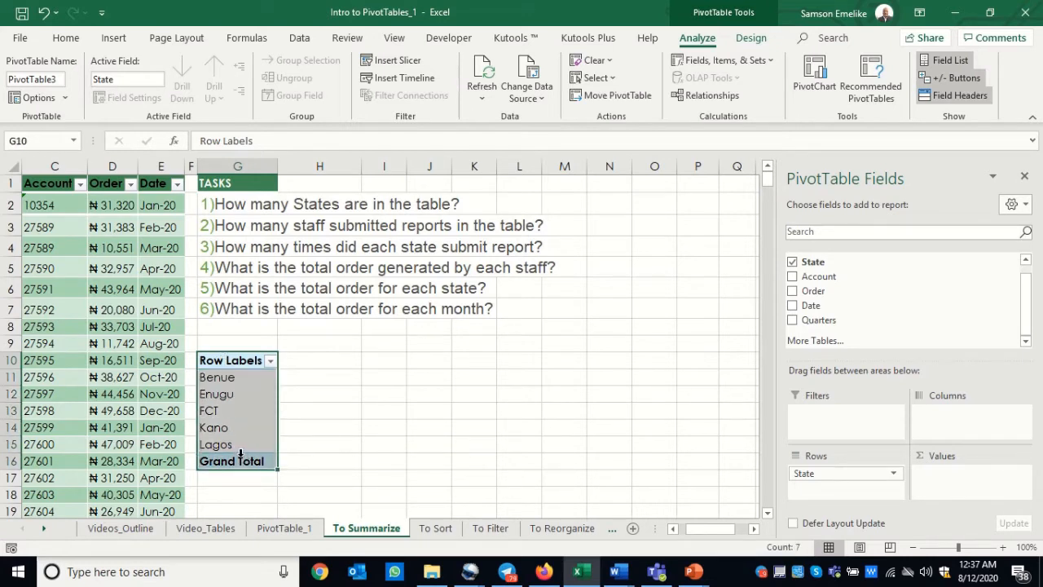
pyautogui.hotkey('ctrl', 'c')
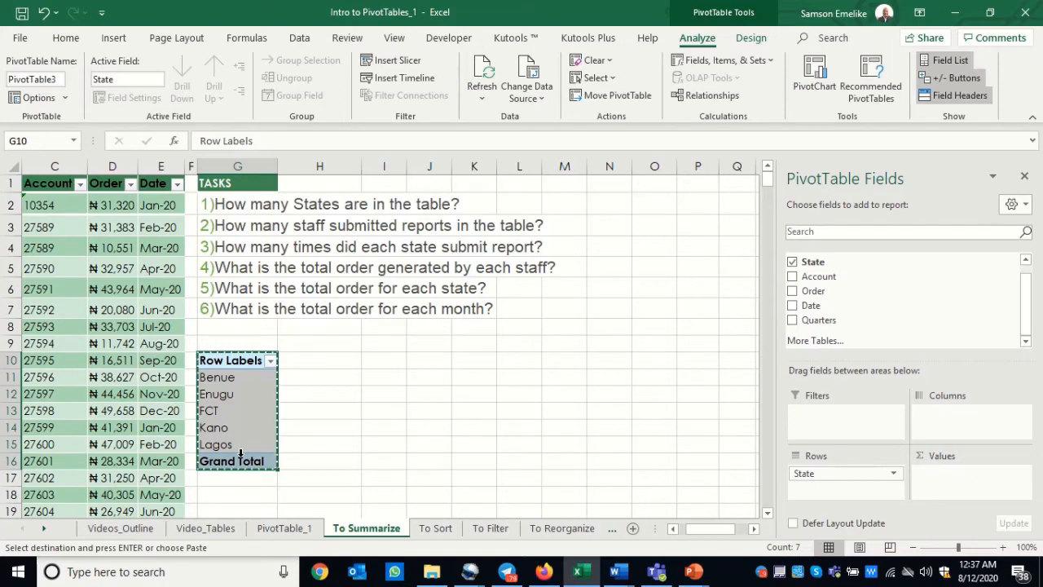
pyautogui.click(392, 356)
pyautogui.press('Return')
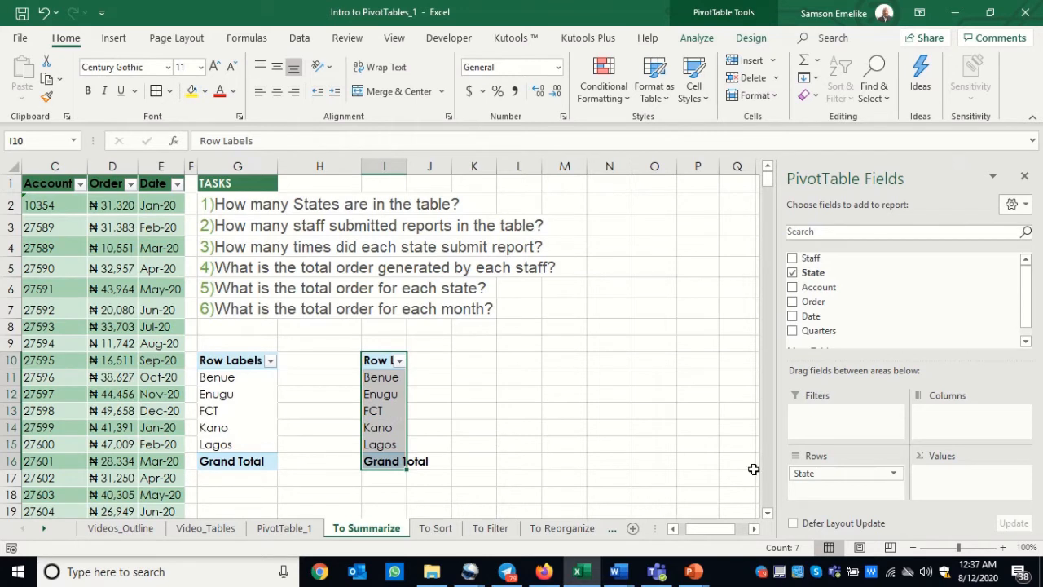
# Replace State with Staff in the Rows area of the copied PivotTable at I10.
pyautogui.moveTo(803, 473); pyautogui.dragTo(691, 462)
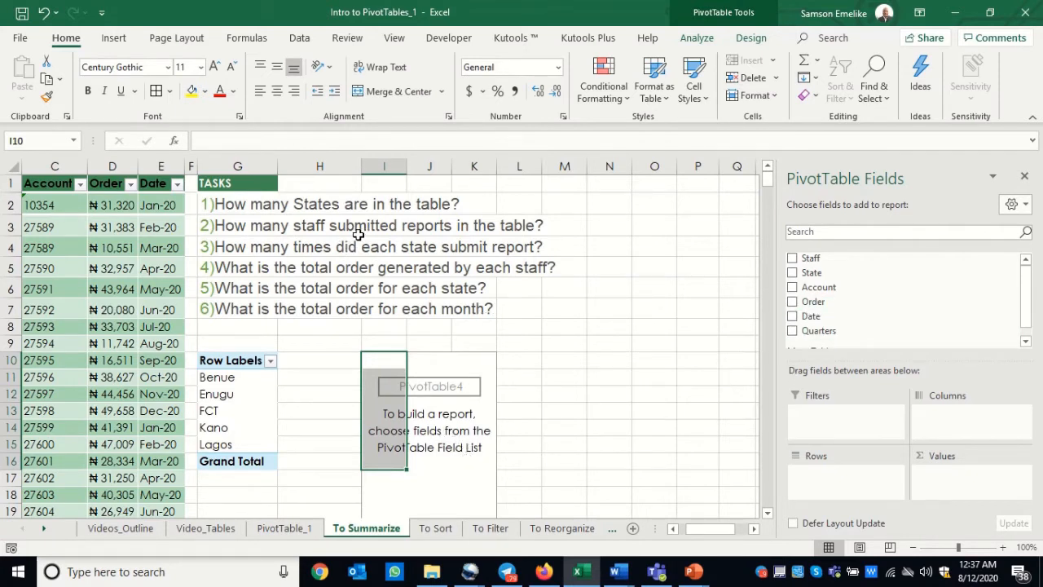
pyautogui.click(793, 259)
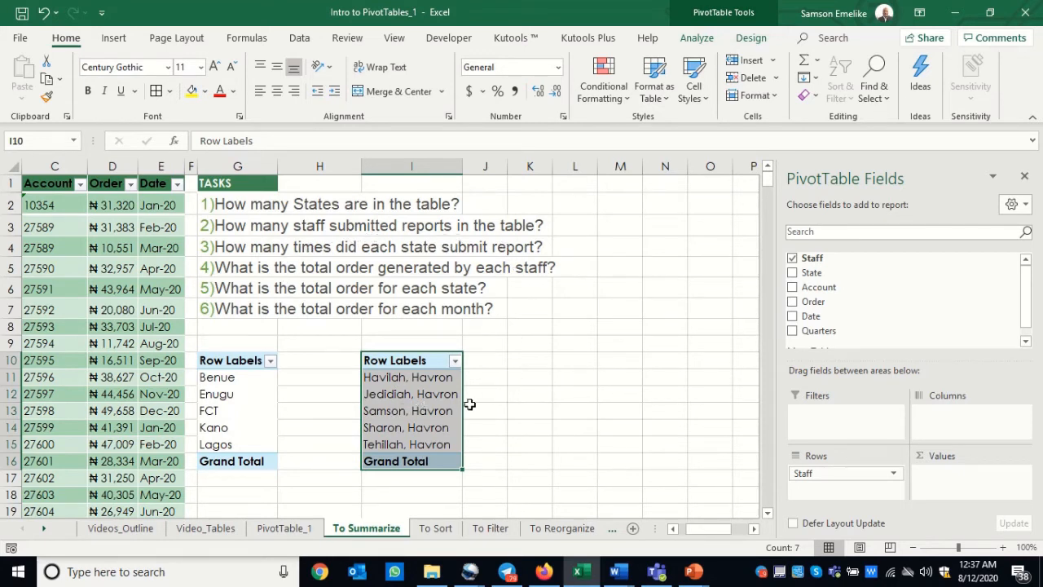
pyautogui.click(423, 419)
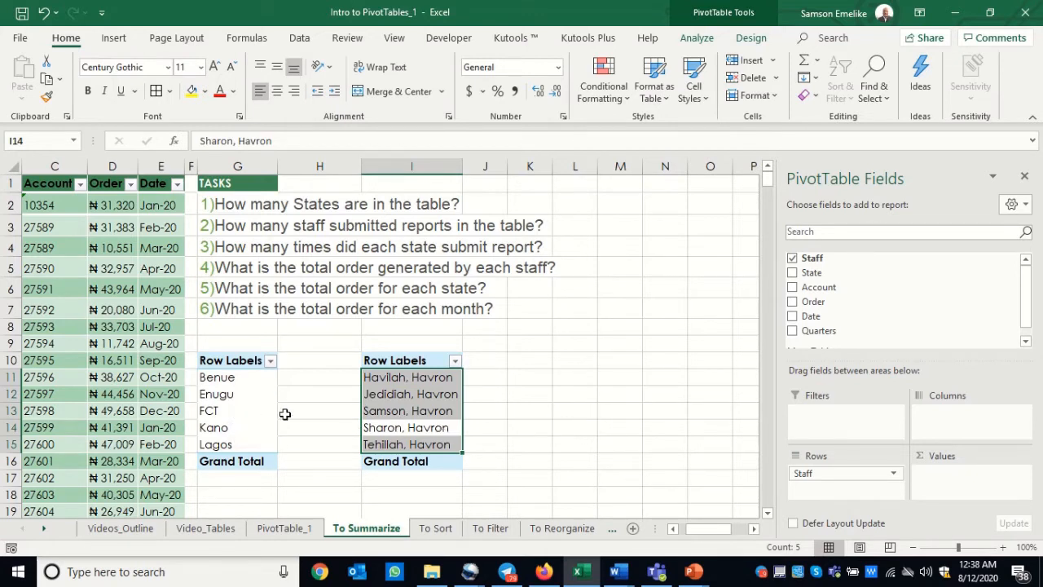
pyautogui.click(417, 410)
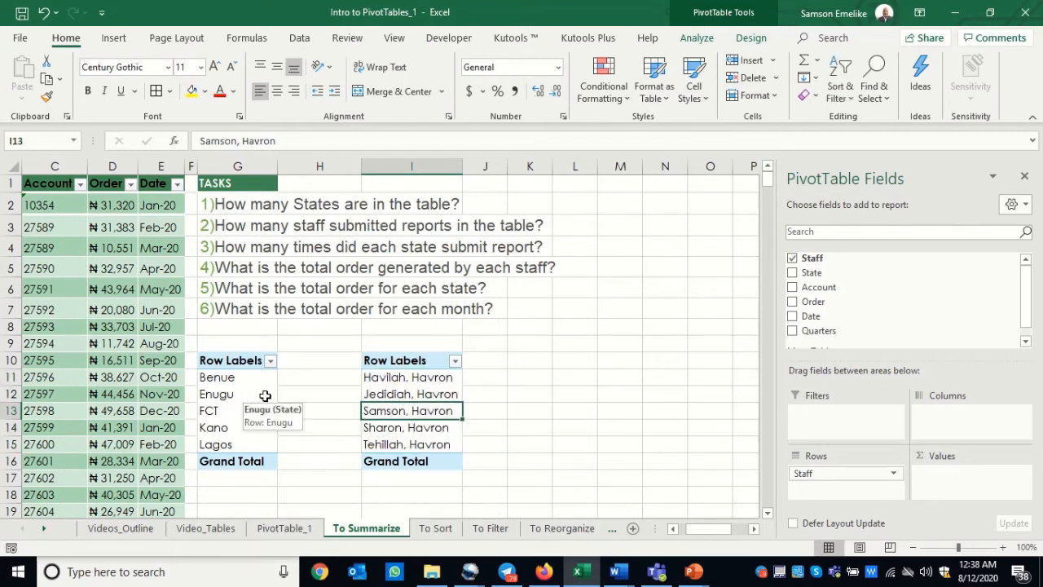
# Try to add State to the Values area of the State PivotTable at G10.
pyautogui.click(227, 395)
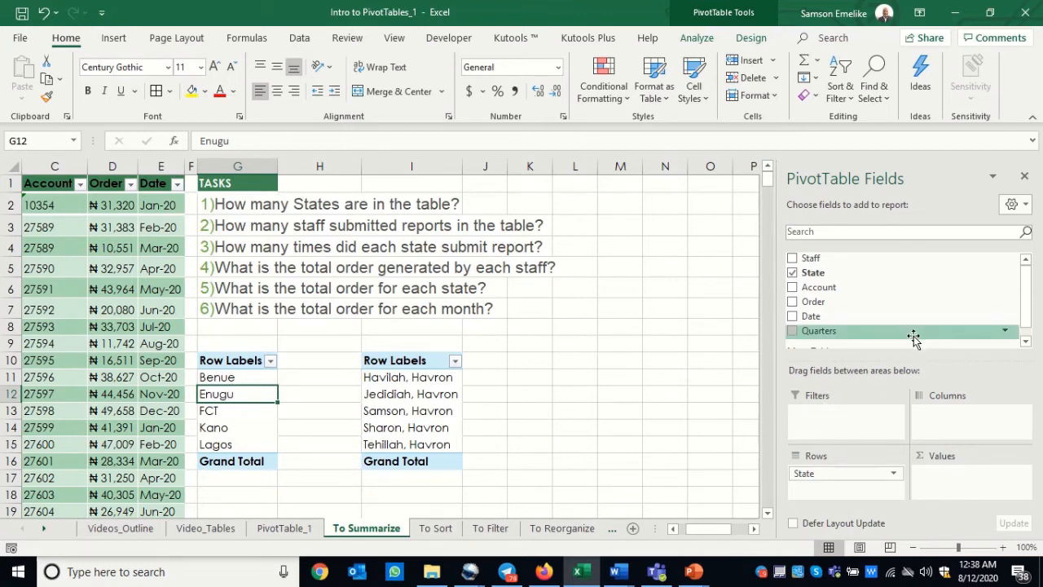
pyautogui.moveTo(811, 262); pyautogui.dragTo(954, 424)
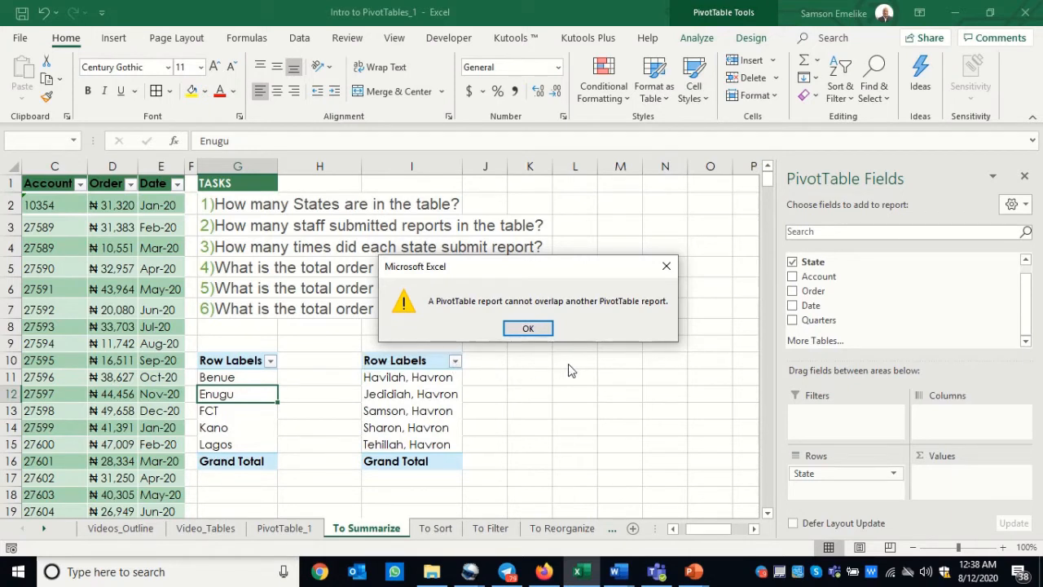
pyautogui.click(528, 329)
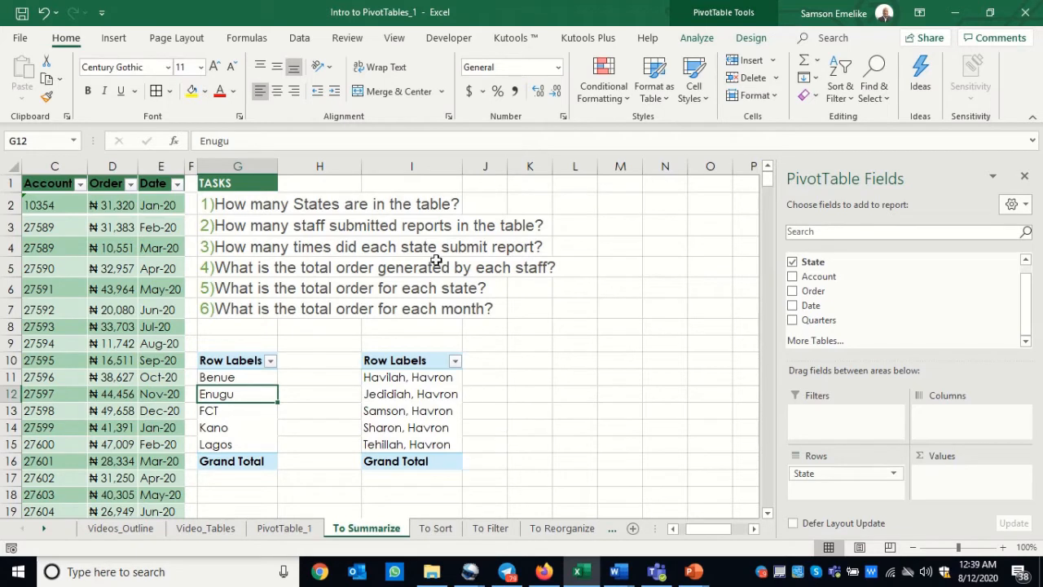
# Narrow column H and paste a copy of the State PivotTable in G10:G16 at K10, widening column K to fit.
pyautogui.moveTo(362, 168); pyautogui.dragTo(315, 168)
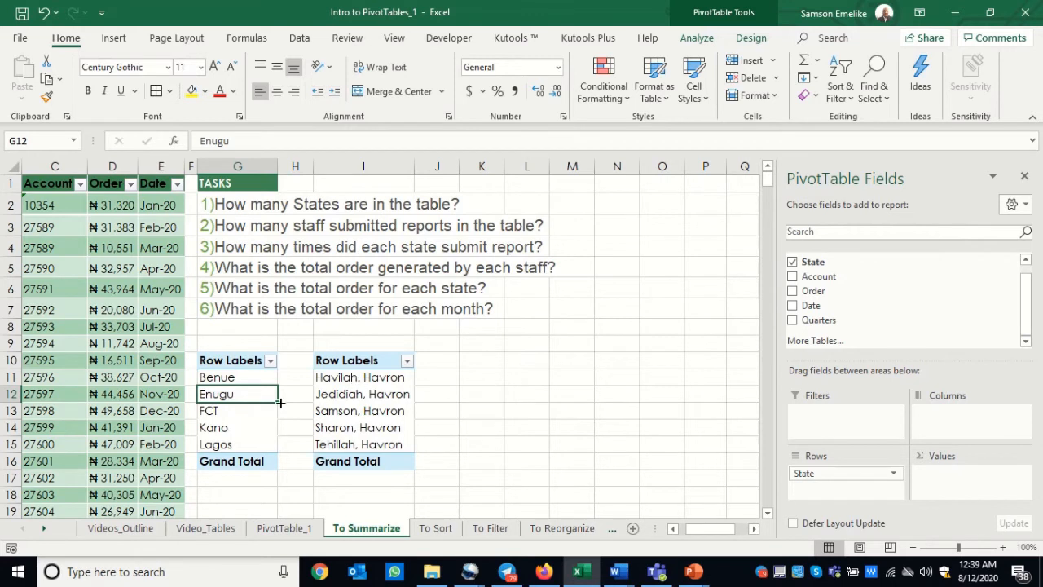
pyautogui.moveTo(237, 361); pyautogui.dragTo(234, 454)
pyautogui.hotkey('ctrl', 'c')
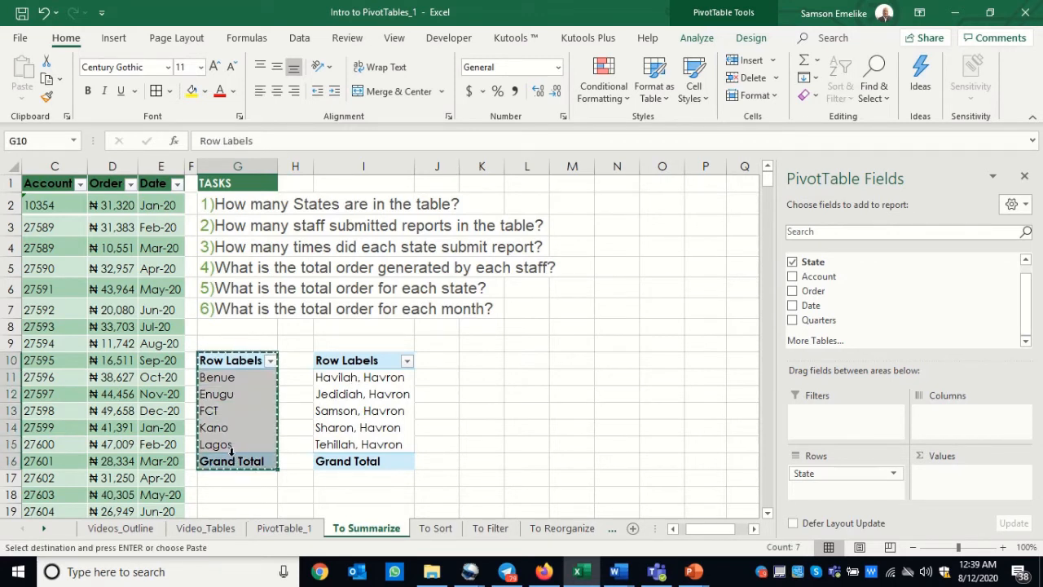
pyautogui.click(483, 360)
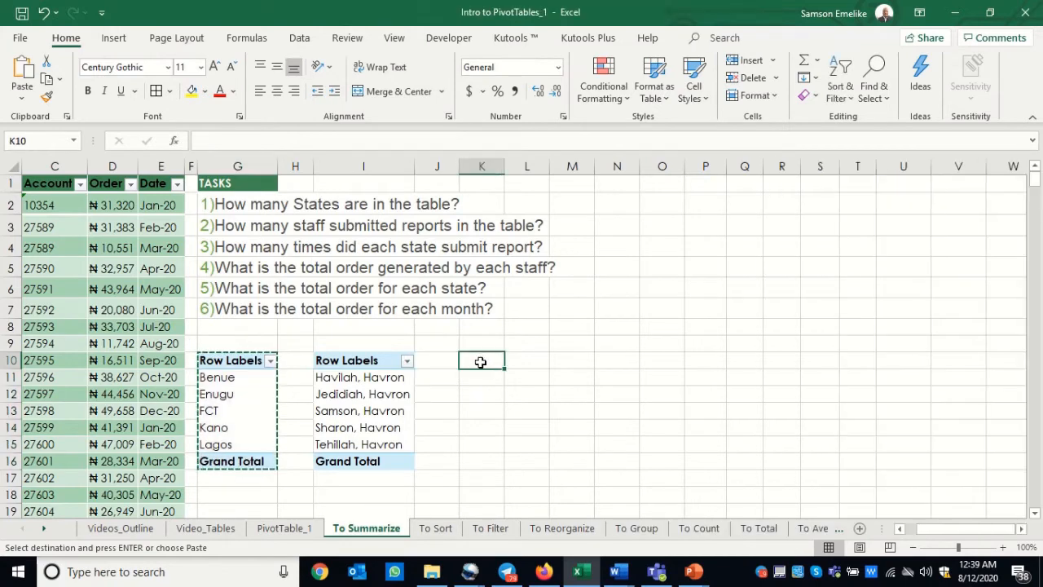
pyautogui.press('Return')
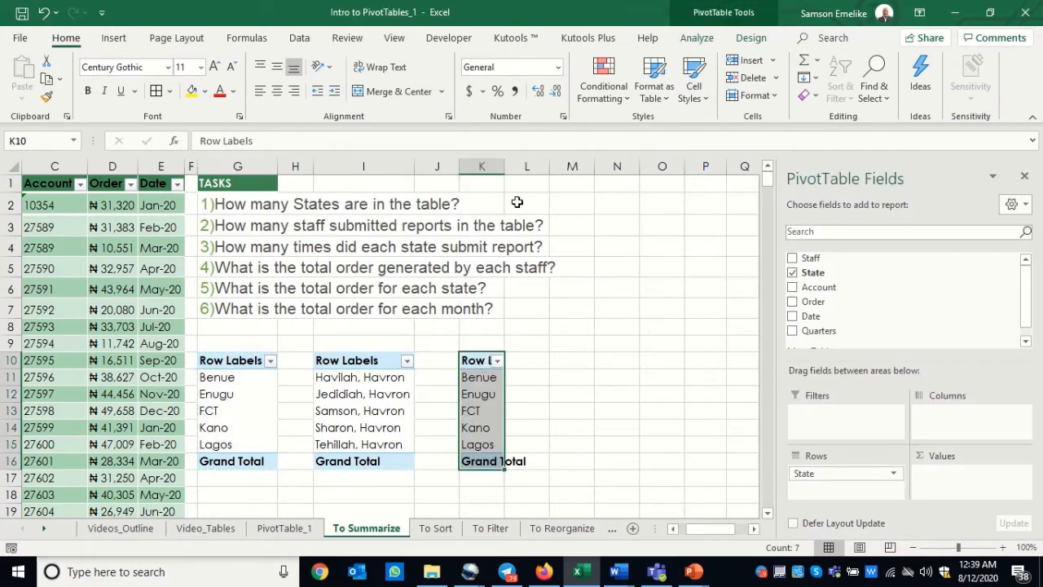
pyautogui.moveTo(505, 167); pyautogui.dragTo(533, 180)
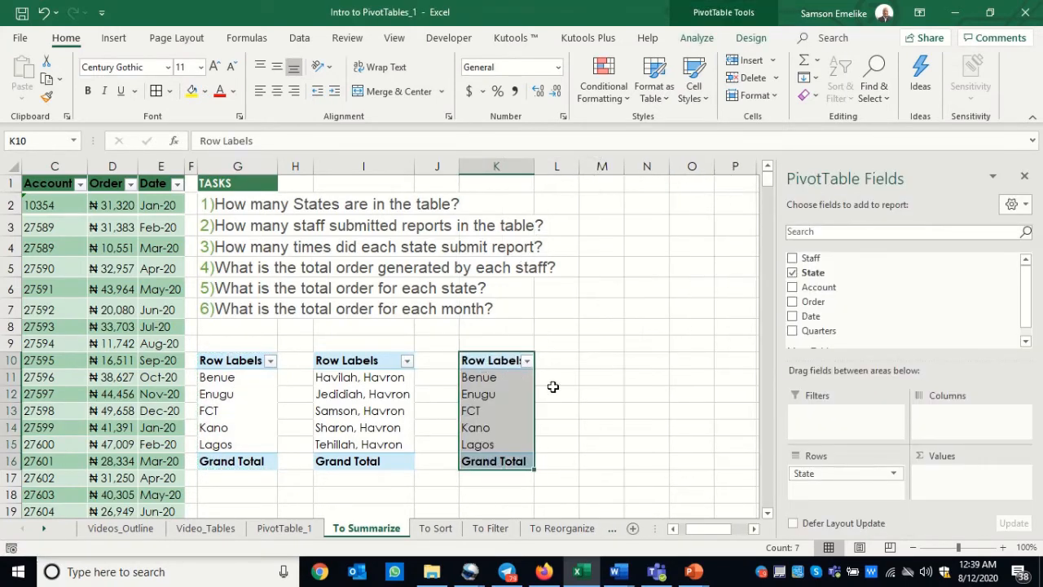
# Add State to the Values area of the PivotTable at K10 to count each state's reports.
pyautogui.click(492, 392)
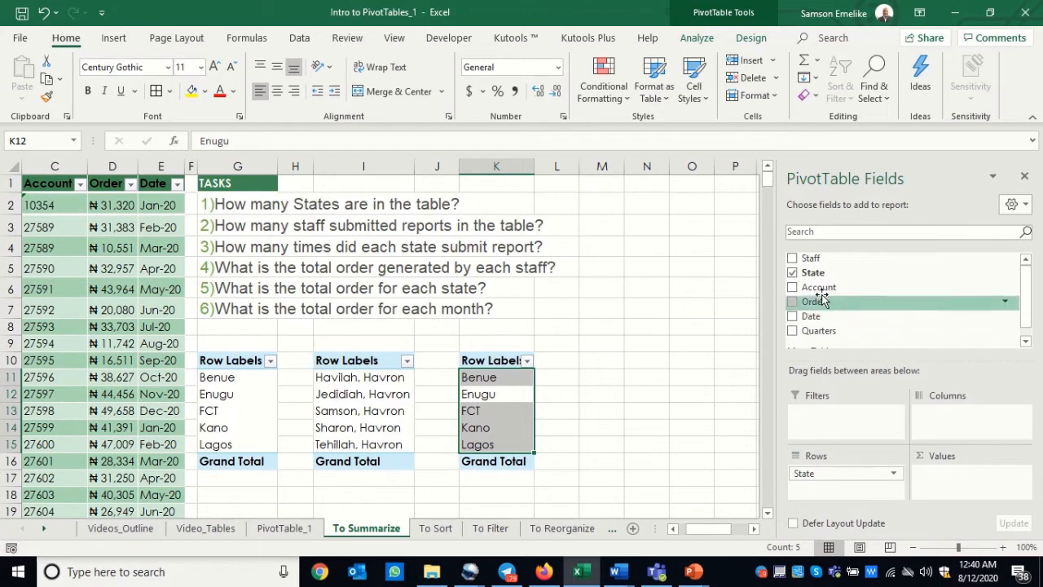
pyautogui.moveTo(812, 277); pyautogui.dragTo(963, 486)
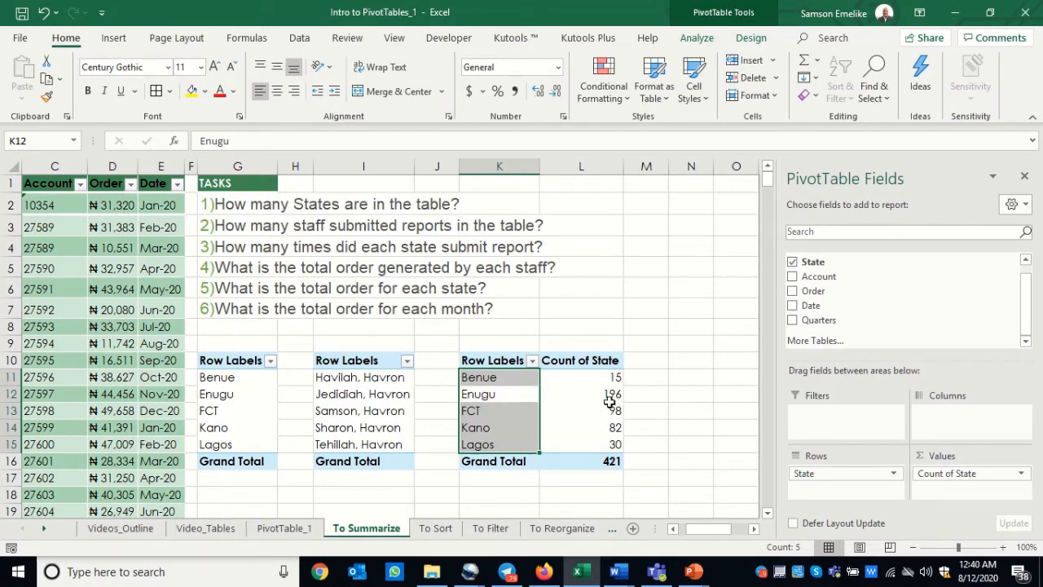
pyautogui.click(491, 433)
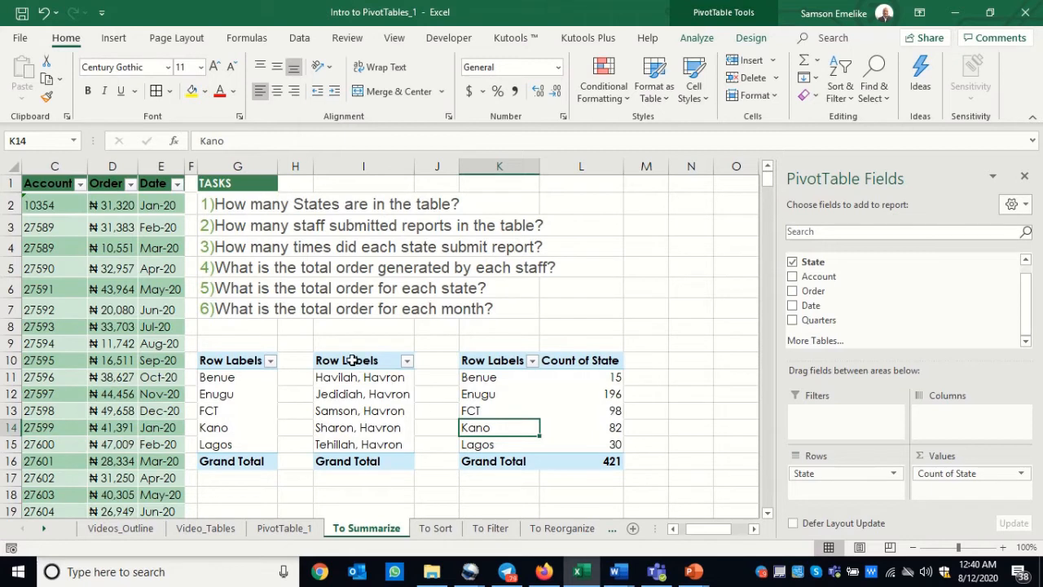
# Copy the whole Staff PivotTable in I10:I16 and paste the duplicate at N10.
pyautogui.moveTo(351, 360); pyautogui.dragTo(392, 461)
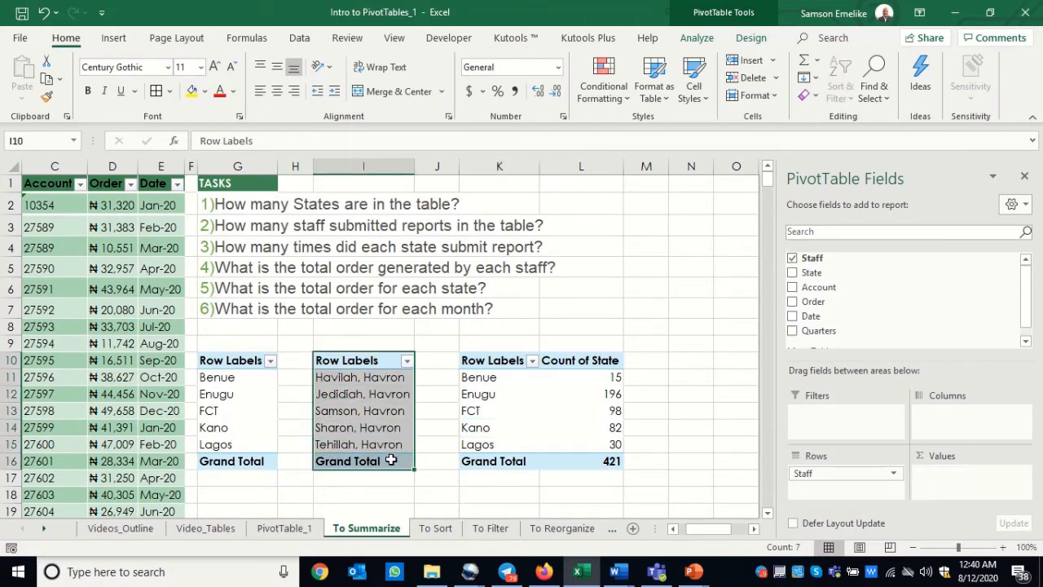
pyautogui.hotkey('ctrl', 'c')
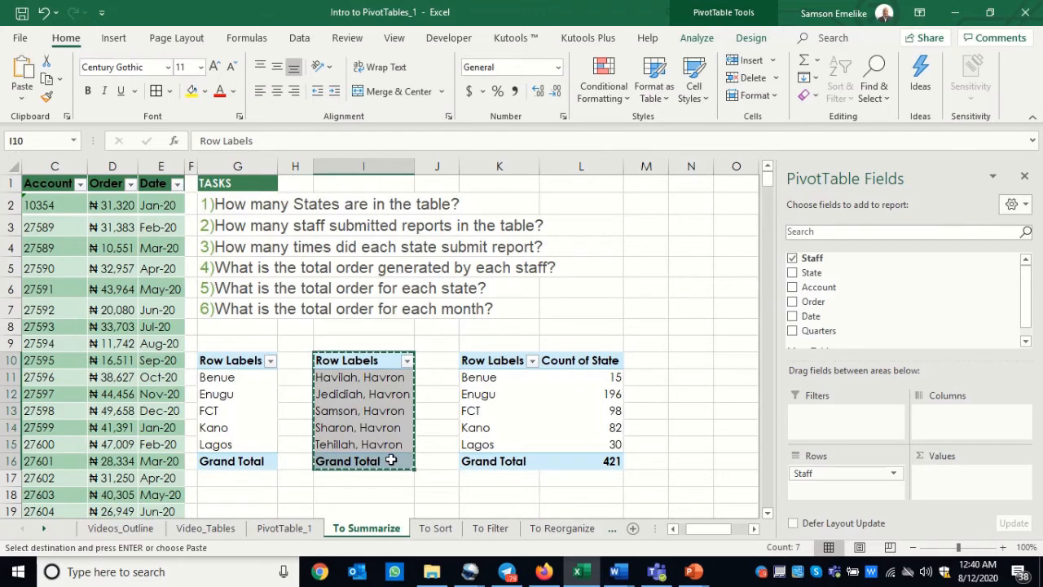
pyautogui.click(690, 360)
pyautogui.press('Return')
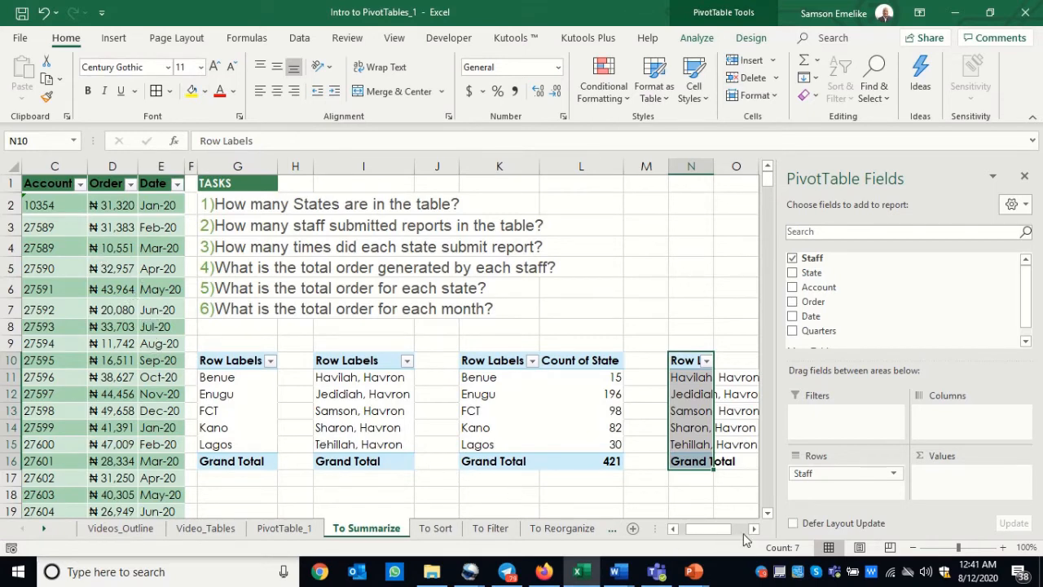
# Narrow the spacer columns M, J and H between the PivotTables and auto-fit column N to its contents.
pyautogui.click(754, 529)
pyautogui.click(754, 529)
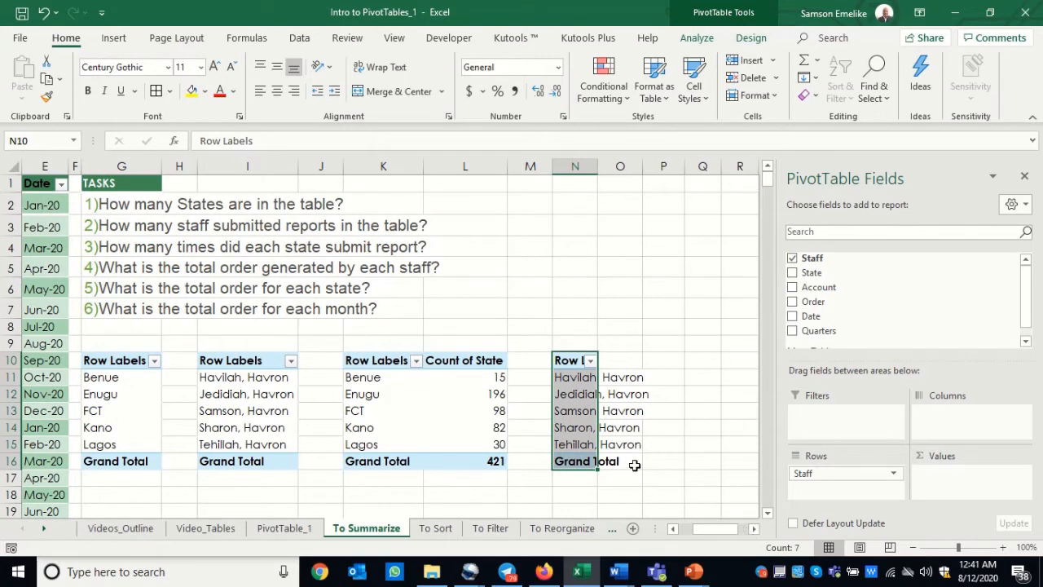
pyautogui.moveTo(553, 166); pyautogui.dragTo(520, 167)
pyautogui.moveTo(343, 166); pyautogui.dragTo(309, 166)
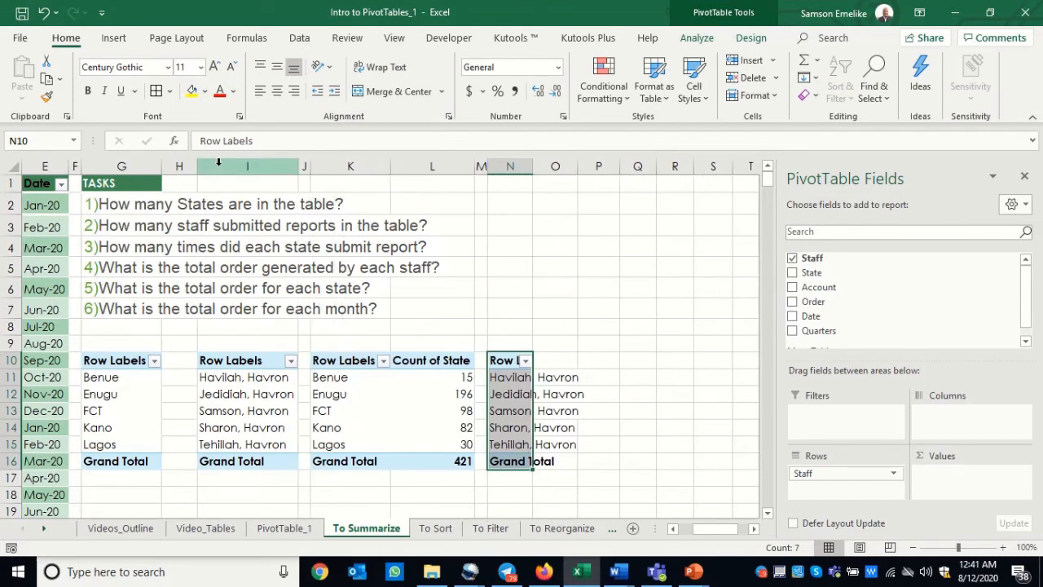
pyautogui.moveTo(198, 167); pyautogui.dragTo(171, 167)
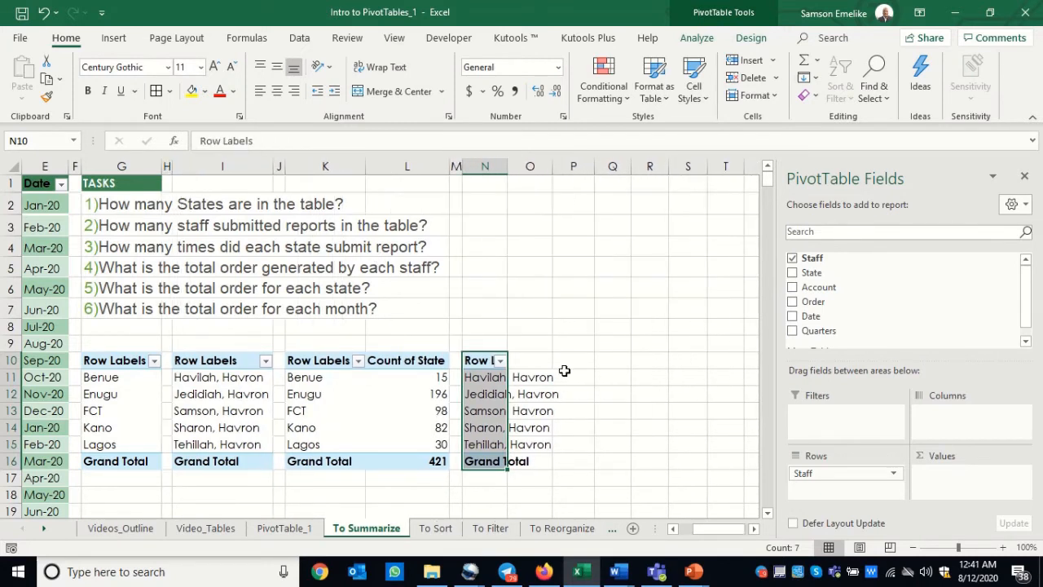
pyautogui.doubleClick(508, 168)
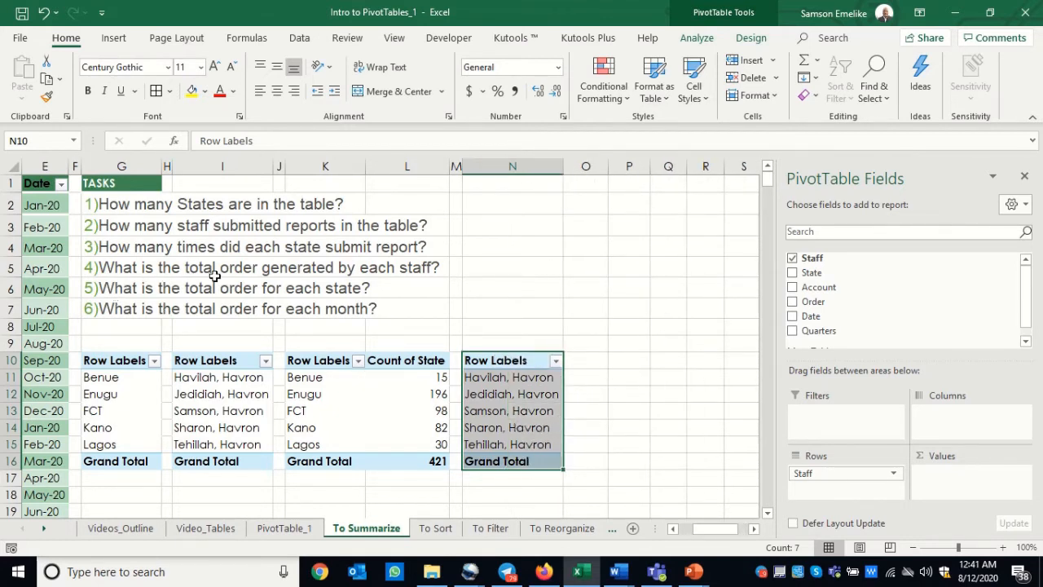
# Add Order to the values of the Staff PivotTable at N10 to total the orders per staff.
pyautogui.click(529, 393)
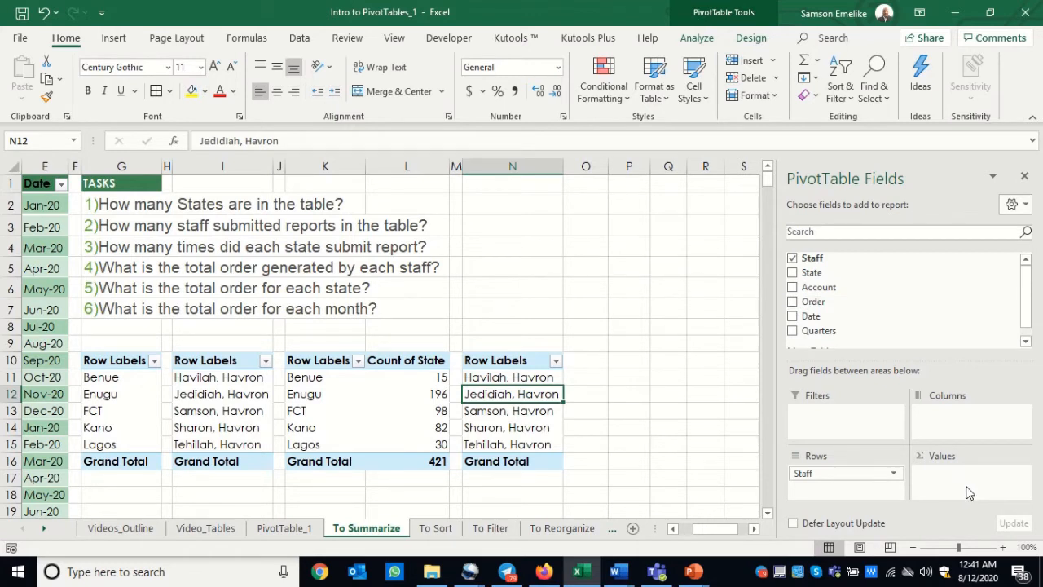
pyautogui.click(793, 302)
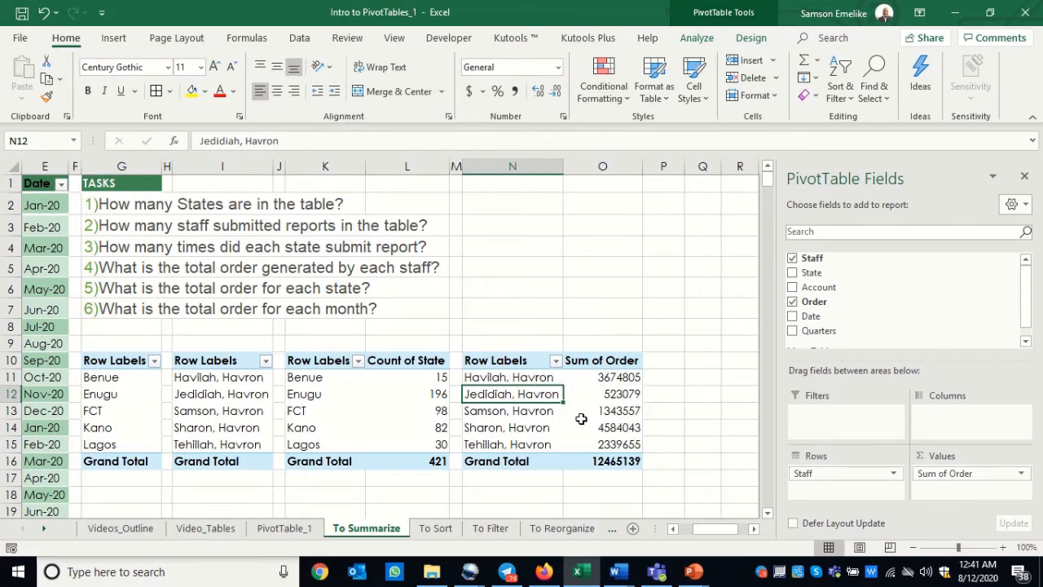
pyautogui.moveTo(581, 418)
pyautogui.moveTo(622, 426)
# Duplicate the State PivotTable in G10:G16 at Q10 and narrow the spacer column P.
pyautogui.moveTo(114, 363); pyautogui.dragTo(139, 458)
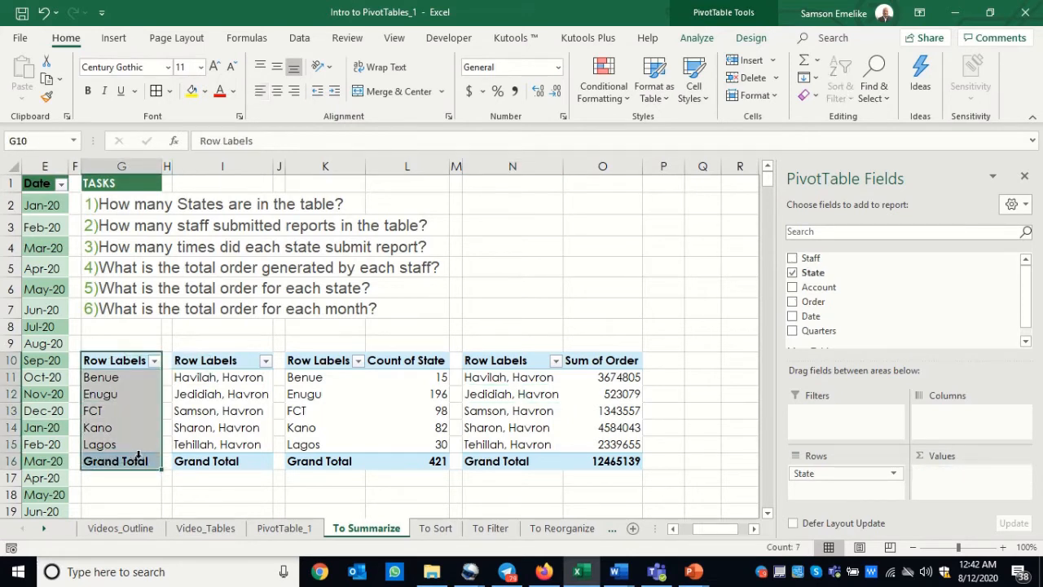
pyautogui.hotkey('ctrl', 'c')
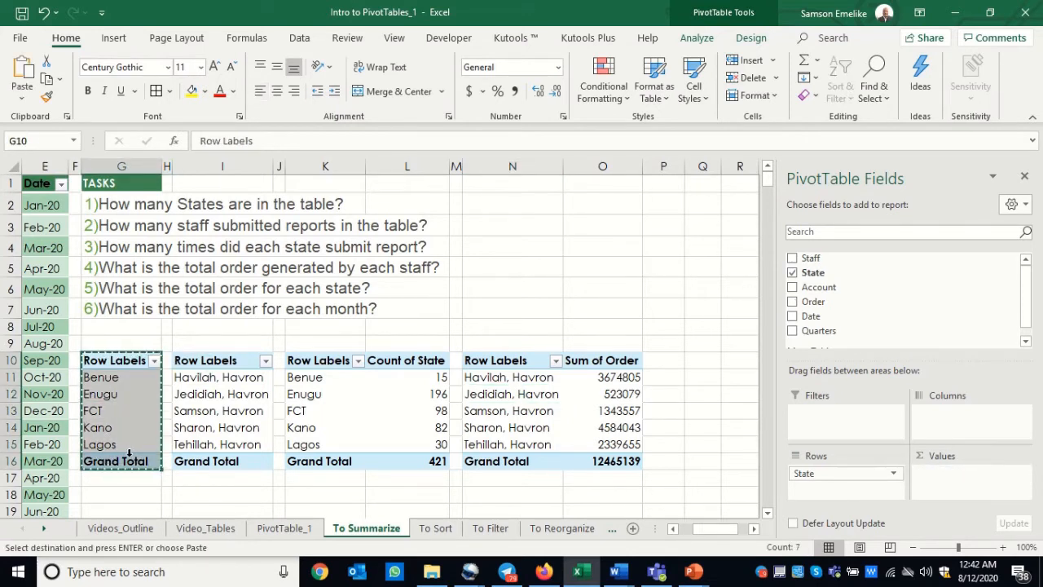
pyautogui.click(696, 360)
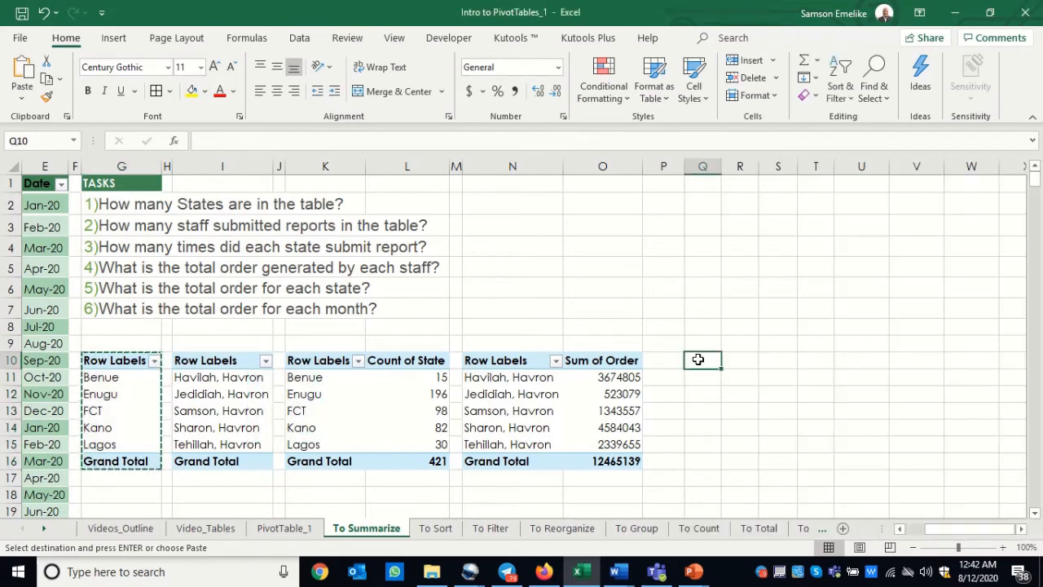
pyautogui.press('Return')
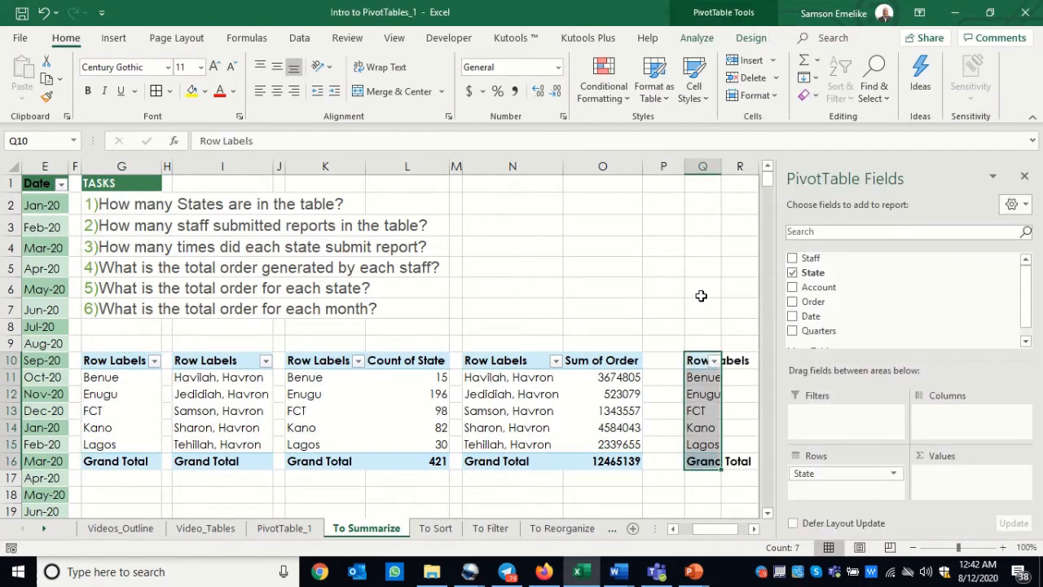
pyautogui.moveTo(682, 166); pyautogui.dragTo(653, 166)
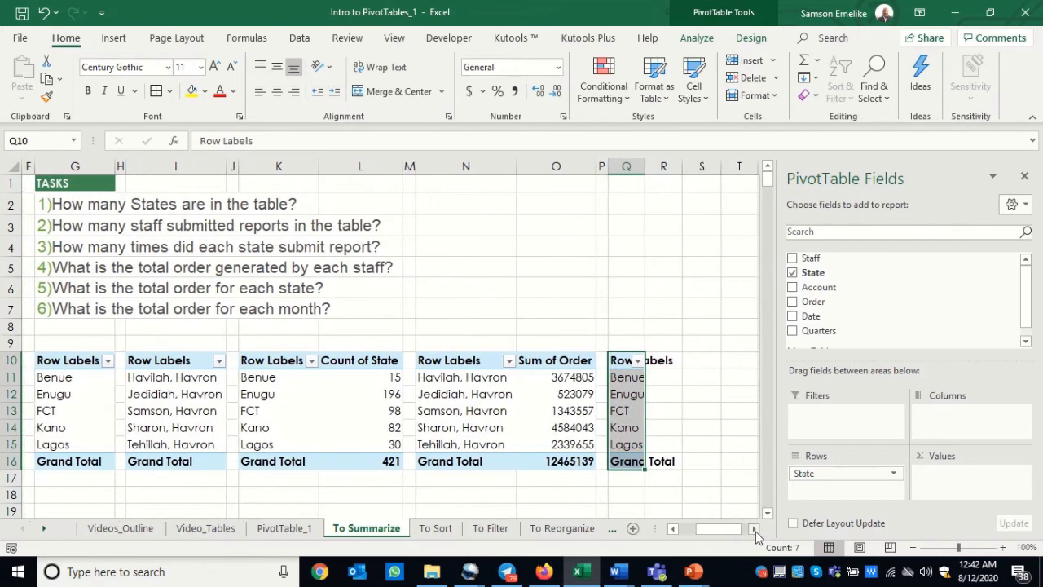
# Add Order to the PivotTable at Q10 to total the orders per state, and select Benue's row in it.
pyautogui.click(753, 528)
pyautogui.click(754, 528)
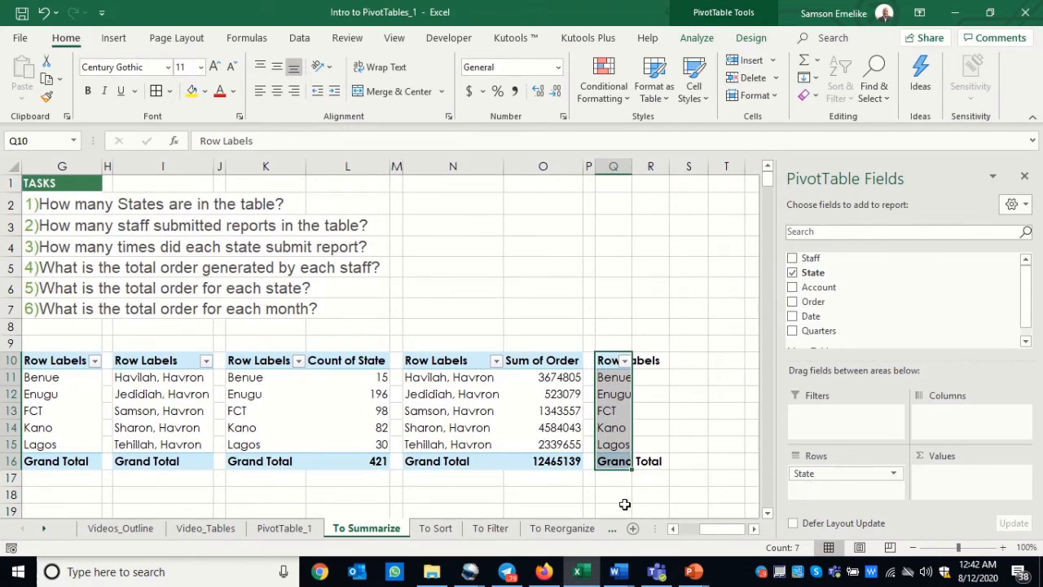
pyautogui.click(793, 302)
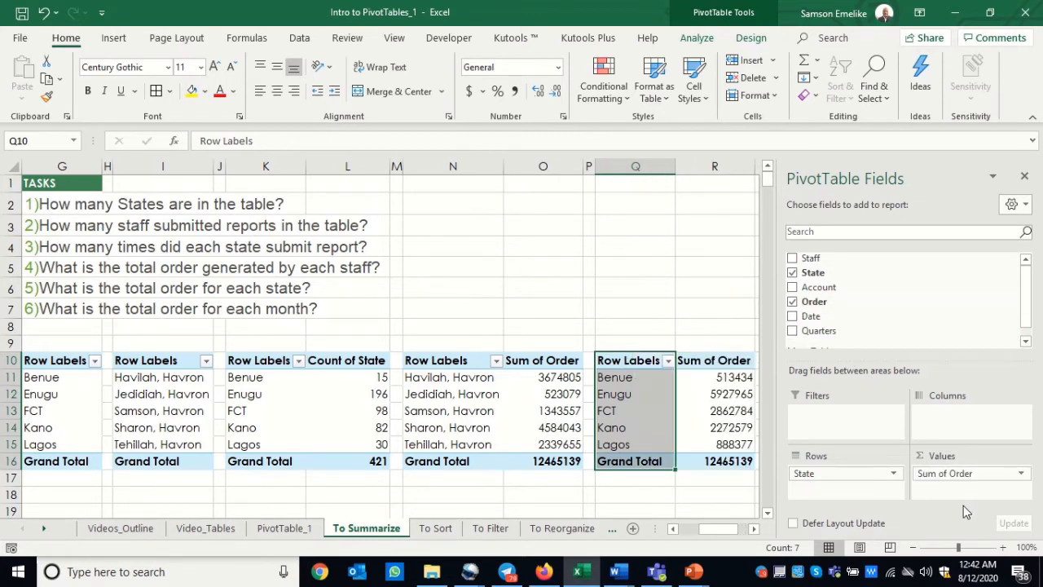
pyautogui.click(756, 529)
pyautogui.click(755, 529)
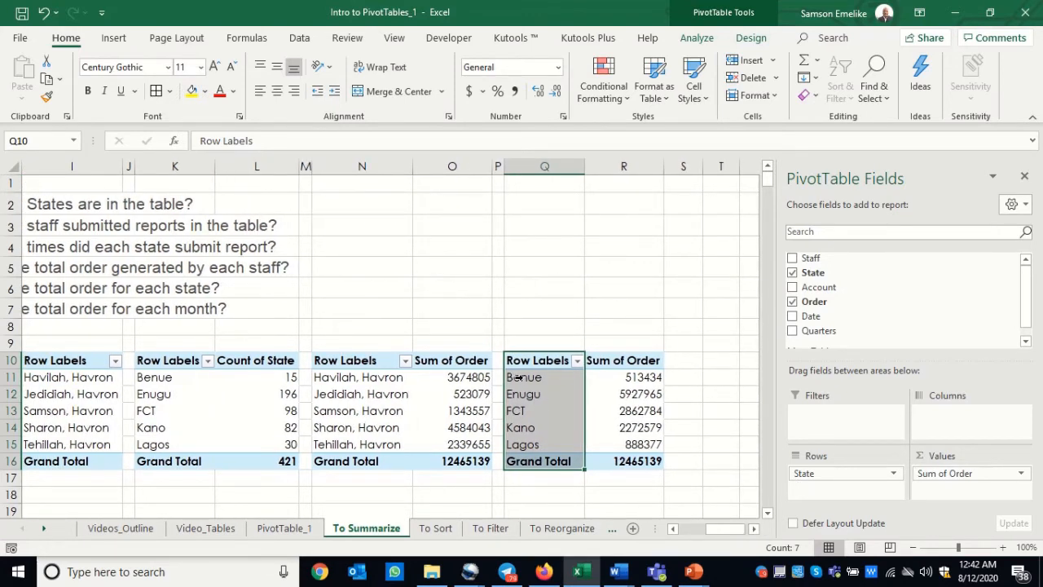
pyautogui.moveTo(522, 378); pyautogui.dragTo(650, 380)
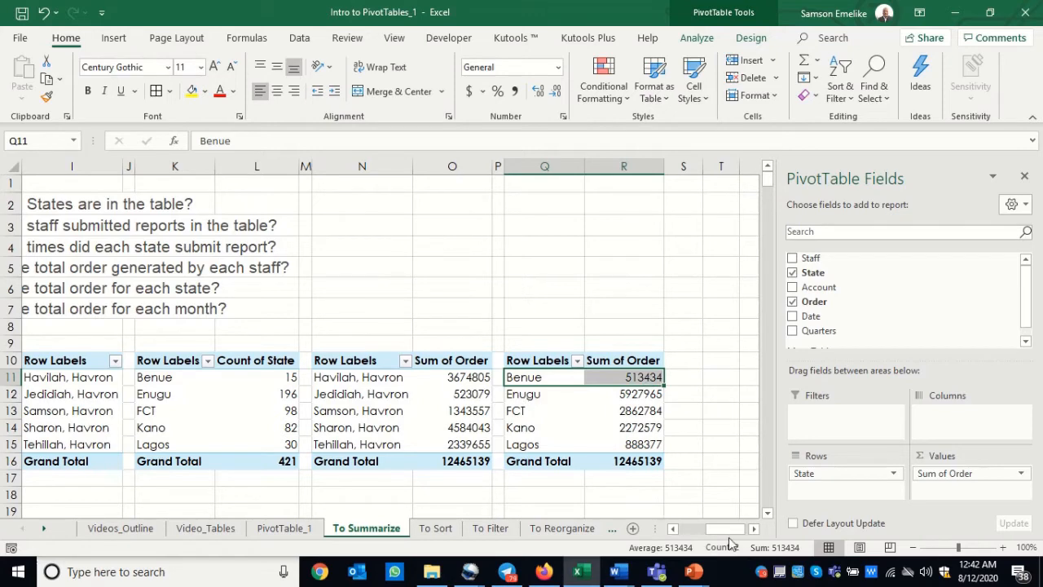
# Copy the order-per-state PivotTable in Q10:R16 to T10, narrowing spacer column S and widening columns T and U.
pyautogui.moveTo(731, 530); pyautogui.dragTo(701, 531)
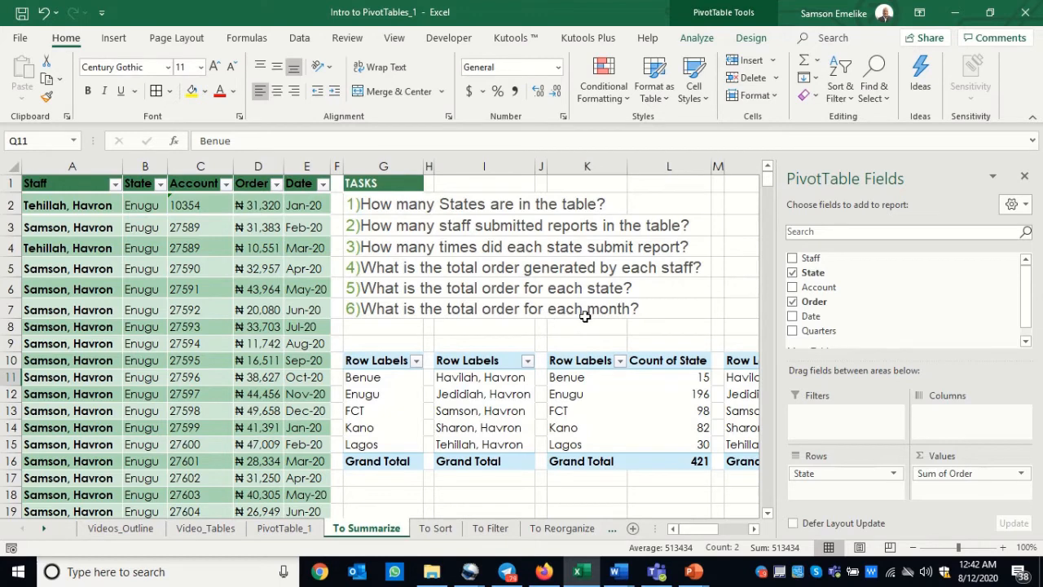
pyautogui.click(753, 529)
pyautogui.click(753, 529)
pyautogui.click(753, 530)
pyautogui.click(753, 529)
pyautogui.click(753, 530)
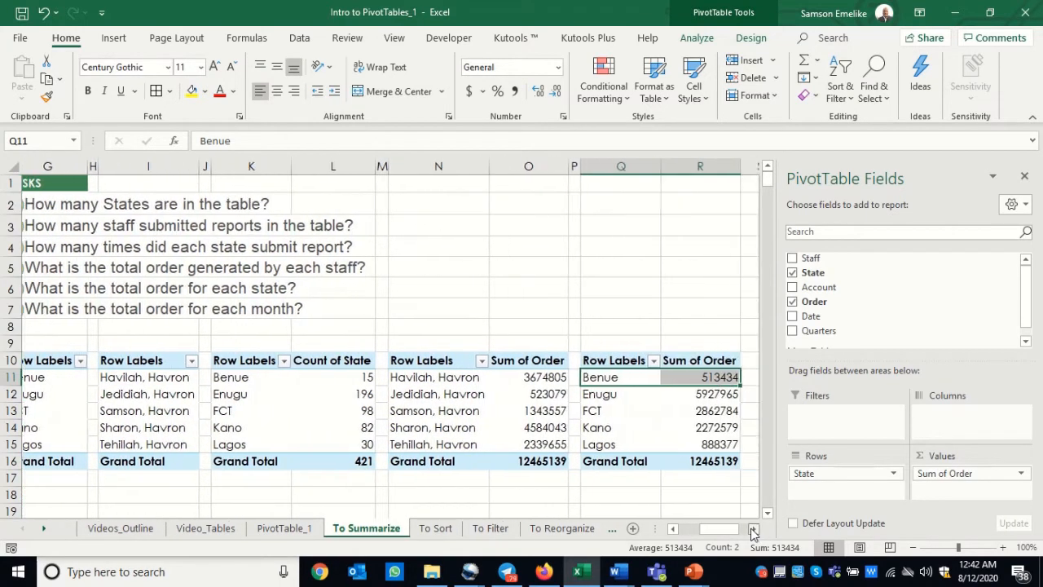
pyautogui.click(753, 530)
pyautogui.click(754, 530)
pyautogui.click(753, 530)
pyautogui.click(753, 530)
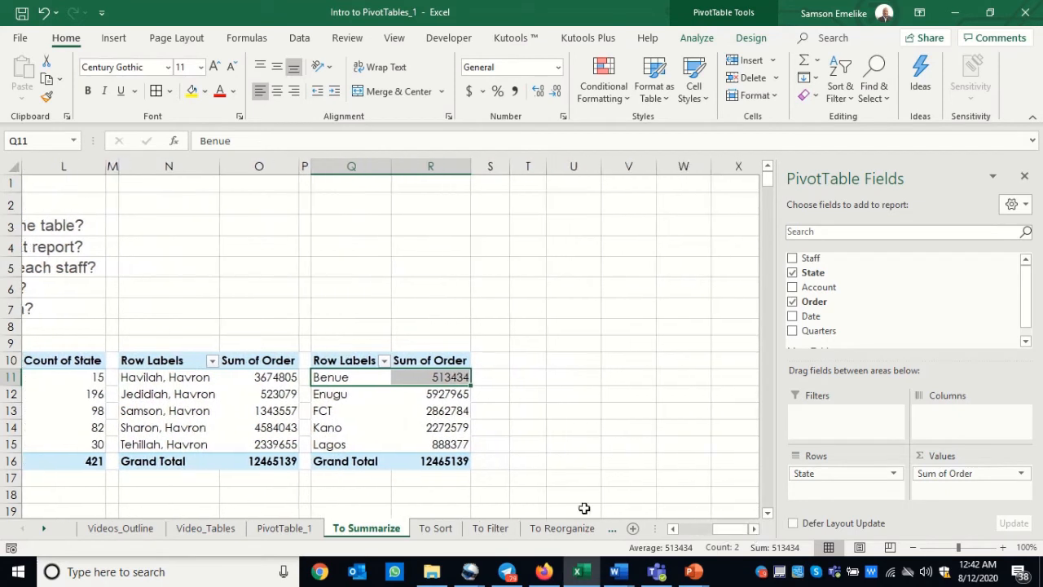
pyautogui.moveTo(345, 362); pyautogui.dragTo(438, 454)
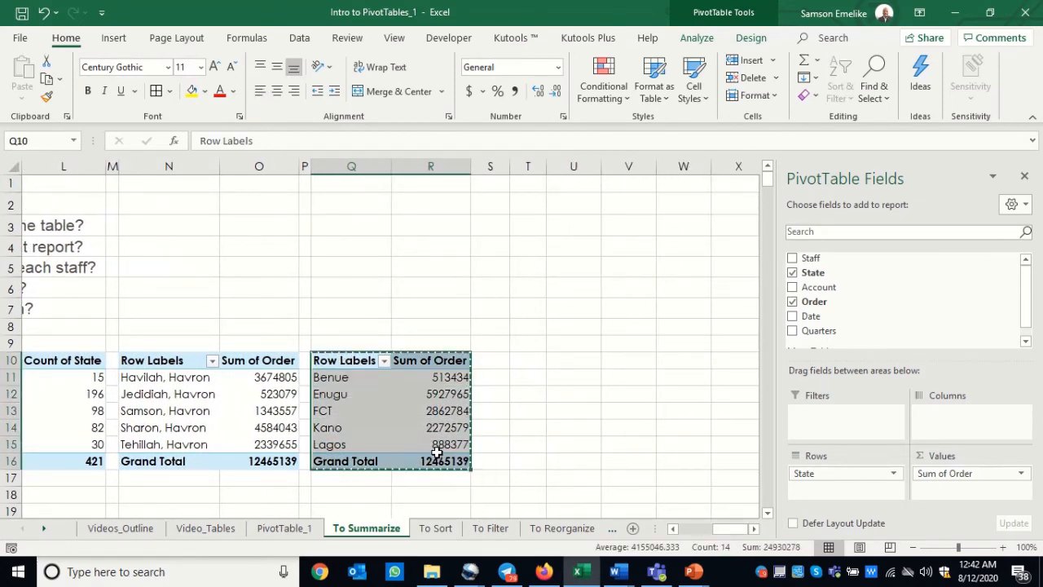
pyautogui.hotkey('ctrl', 'c')
pyautogui.click(526, 360)
pyautogui.hotkey('ctrl', 'v')
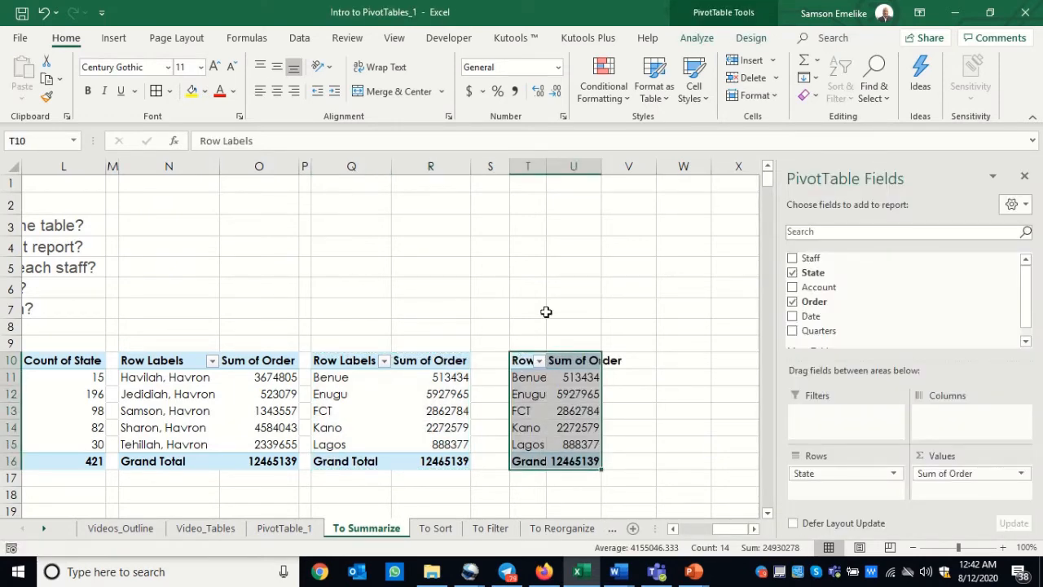
pyautogui.moveTo(508, 167); pyautogui.dragTo(555, 170)
pyautogui.doubleClick(596, 167)
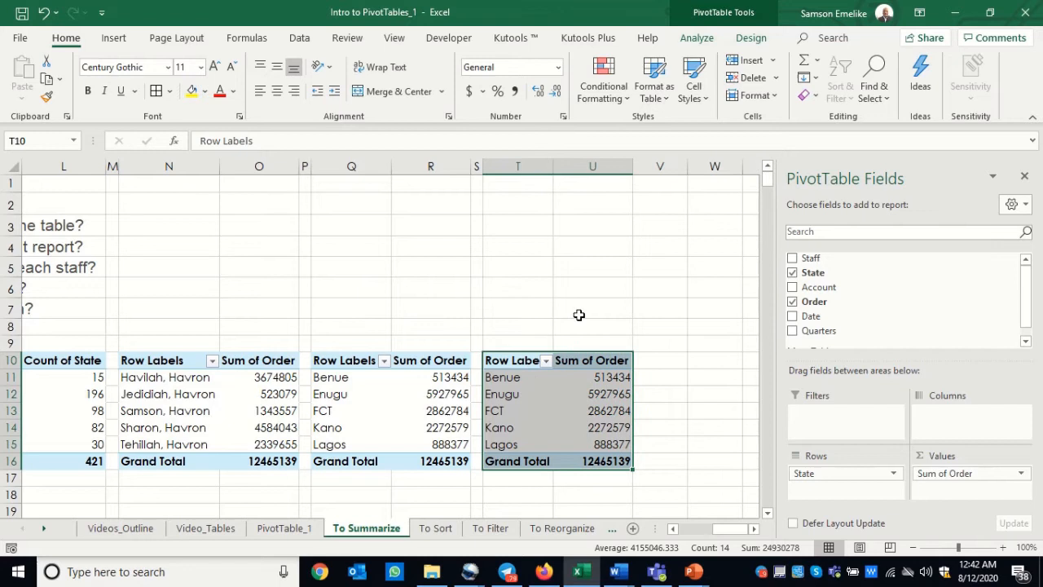
# Replace State with Date in the rows of the PivotTable at T10 to total the orders by date.
pyautogui.click(509, 400)
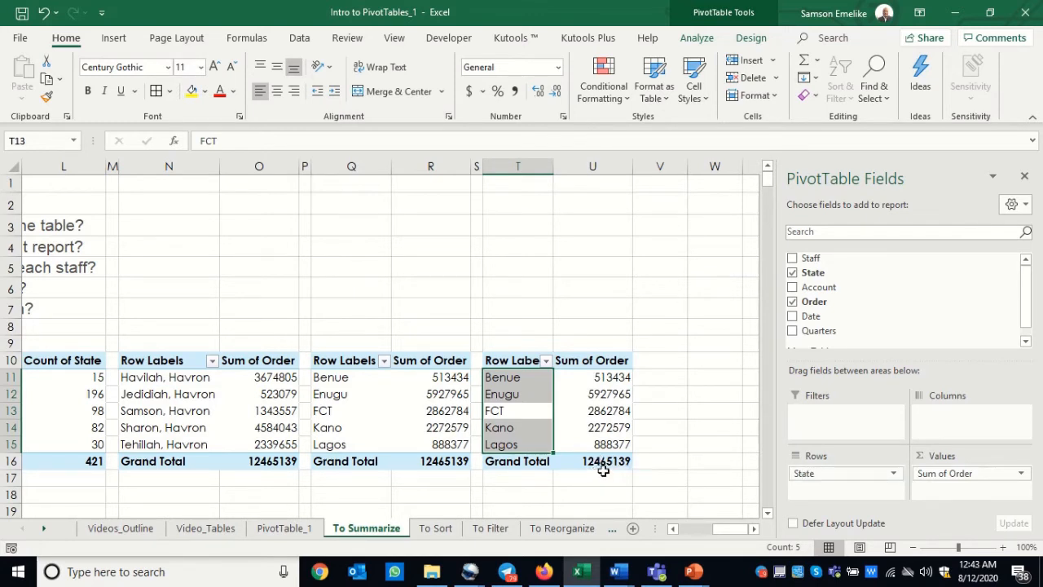
pyautogui.moveTo(811, 478); pyautogui.dragTo(679, 485)
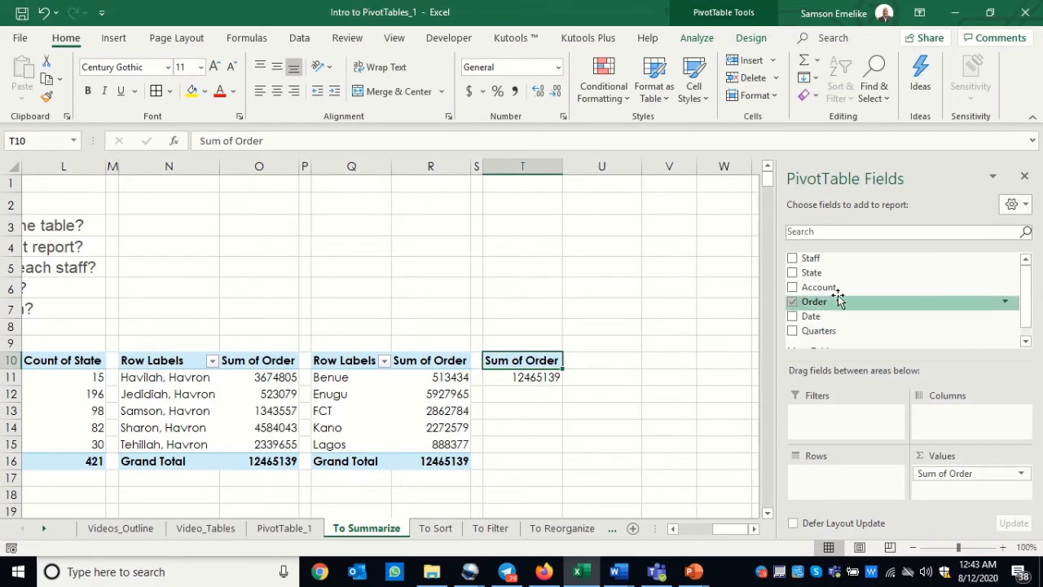
pyautogui.moveTo(811, 321); pyautogui.dragTo(825, 494)
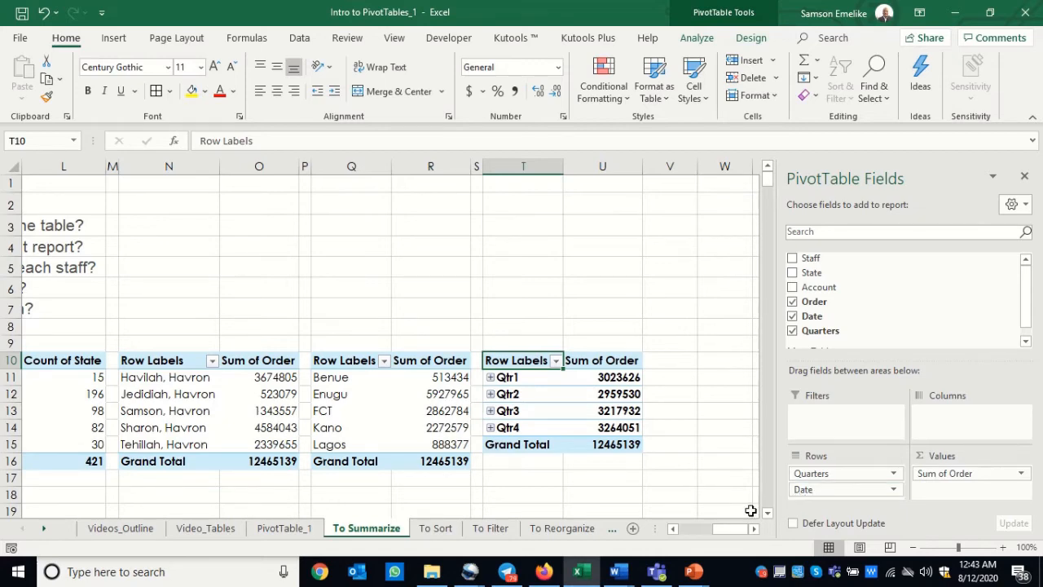
# Group the dates in the PivotTable at T10 by Months, Quarters and Years.
pyautogui.moveTo(734, 529)
pyautogui.mouseDown()
pyautogui.moveTo(697, 531)
pyautogui.moveTo(737, 531)
pyautogui.mouseUp()
pyautogui.click(513, 379)
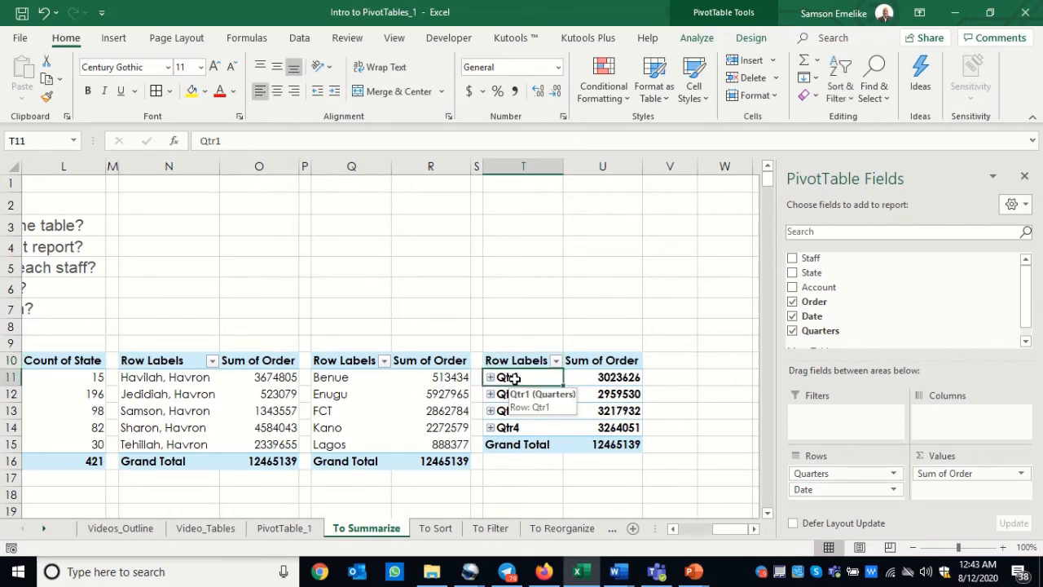
pyautogui.rightClick(515, 379)
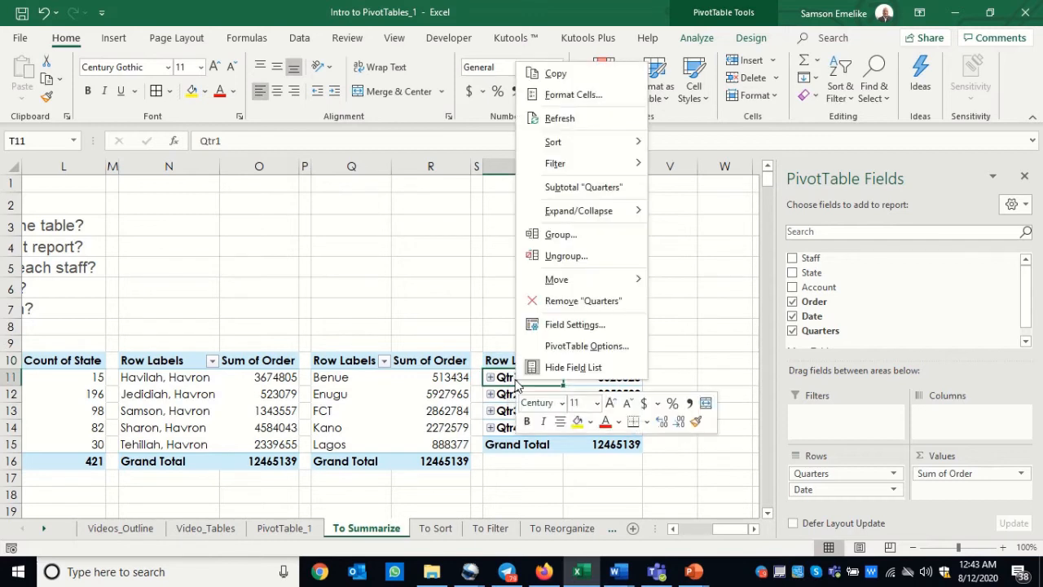
pyautogui.click(564, 236)
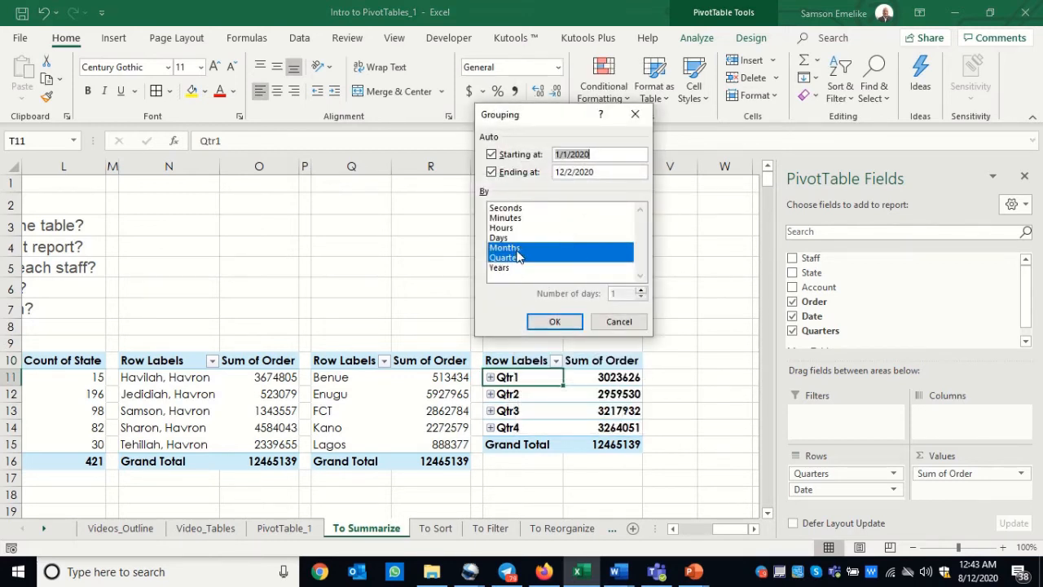
pyautogui.click(503, 270)
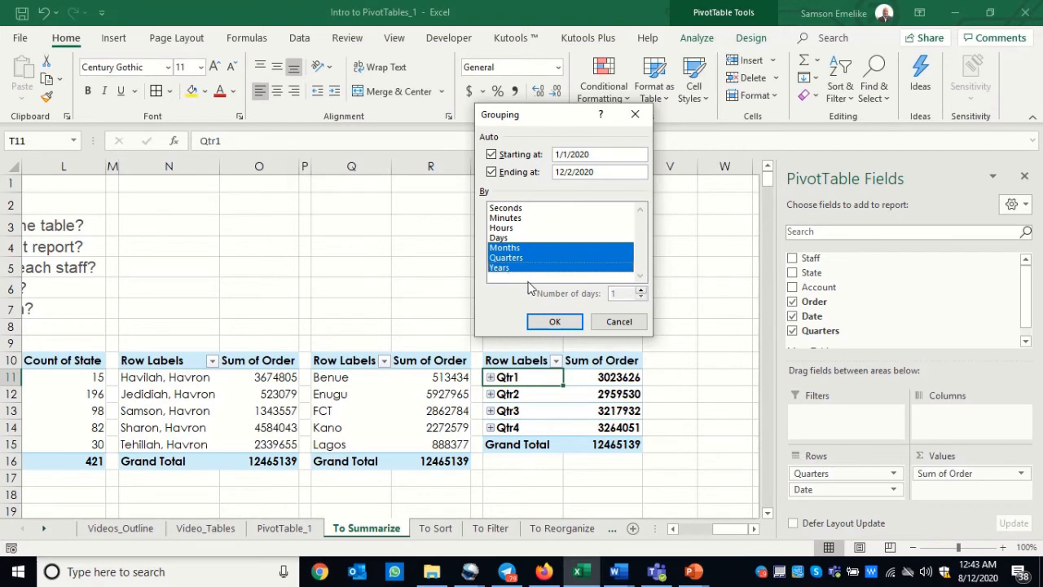
pyautogui.click(556, 321)
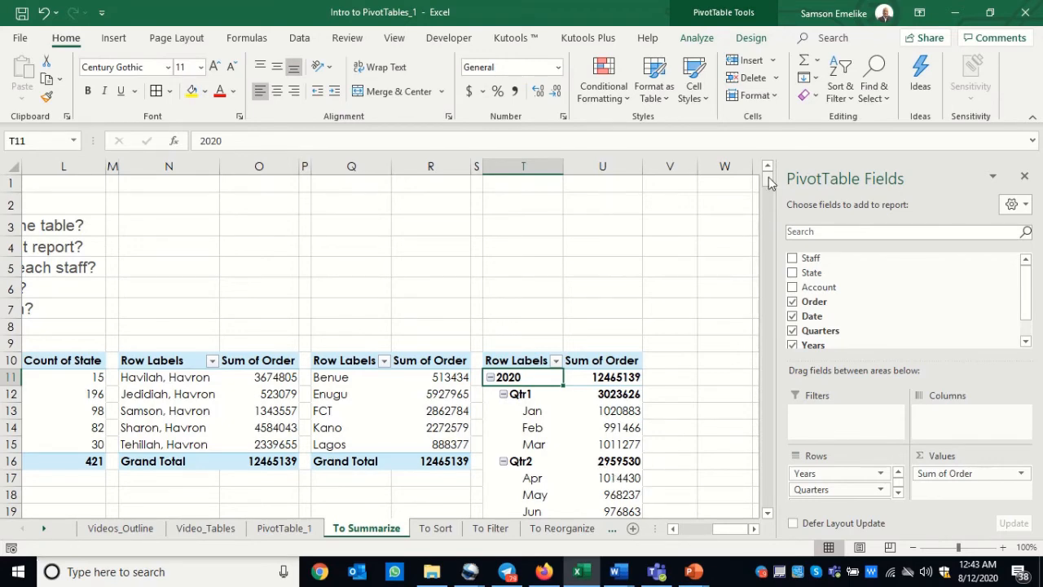
# Regroup the dates in the PivotTable at T10 by Months only, deselecting Years and Quarters.
pyautogui.moveTo(767, 176)
pyautogui.mouseDown()
pyautogui.moveTo(770, 189)
pyautogui.moveTo(772, 180)
pyautogui.mouseUp()
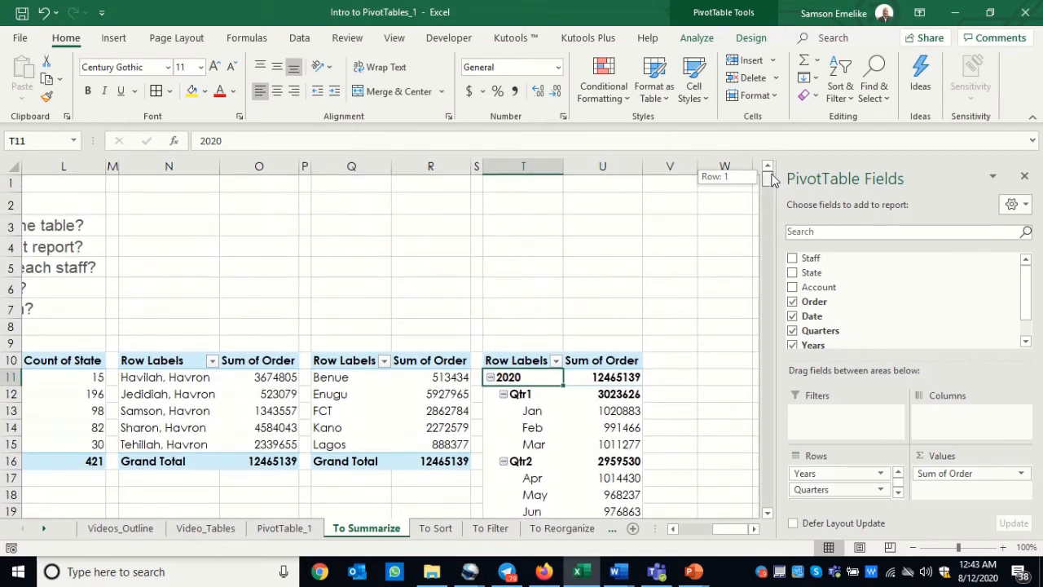
pyautogui.click(525, 410)
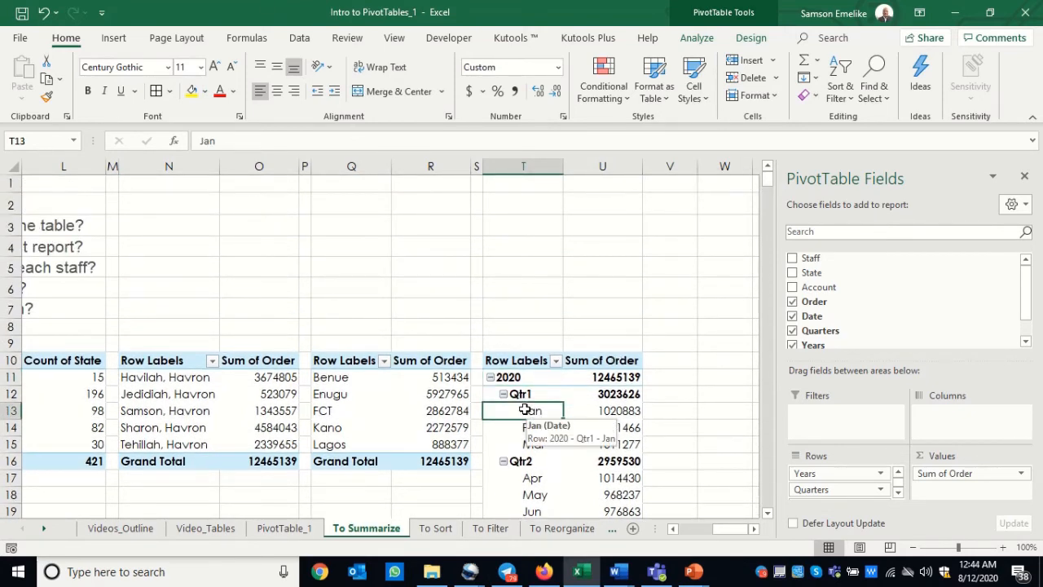
pyautogui.rightClick(526, 411)
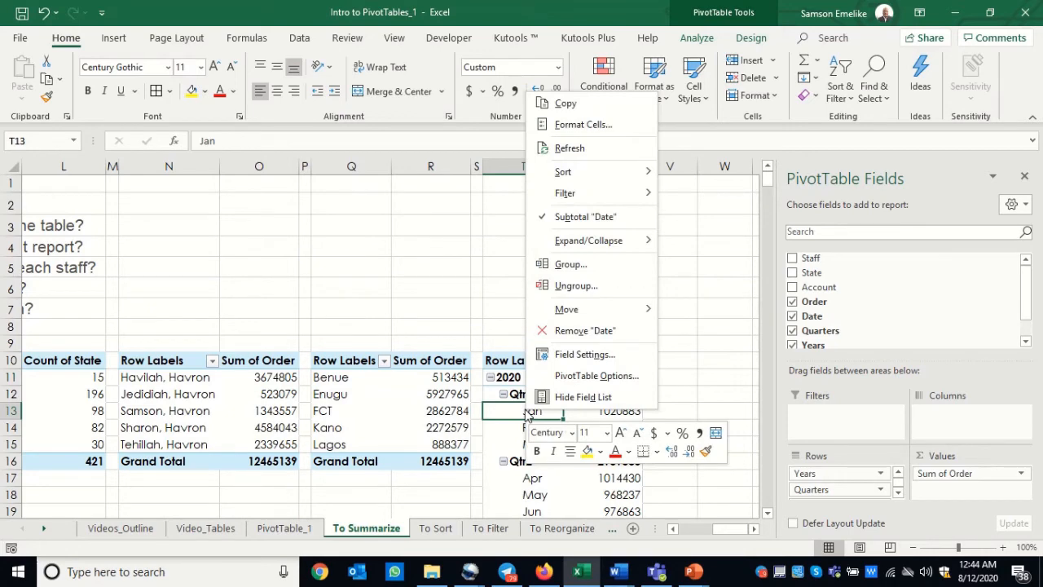
pyautogui.click(571, 265)
pyautogui.click(511, 300)
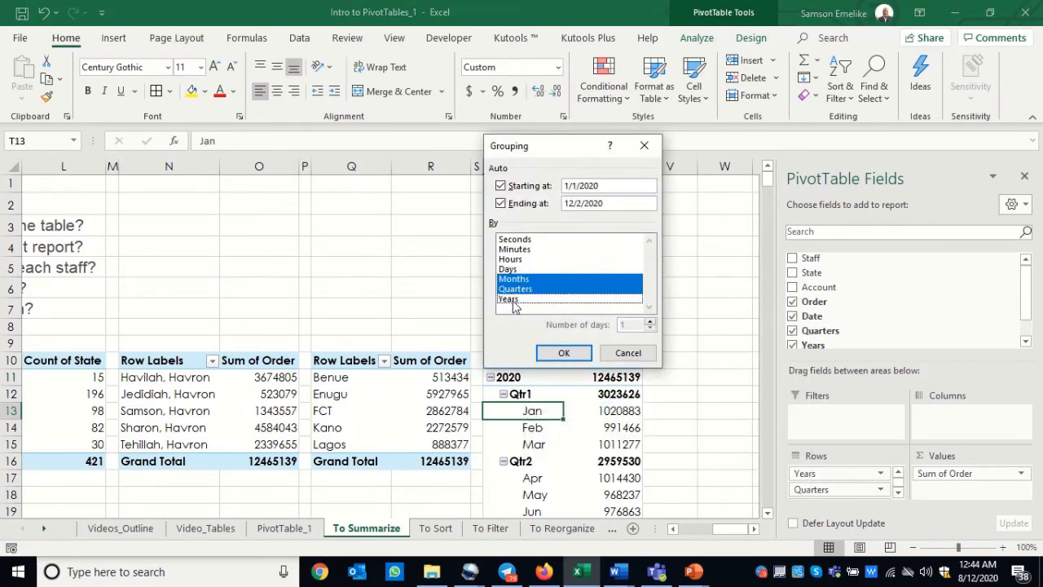
pyautogui.click(517, 289)
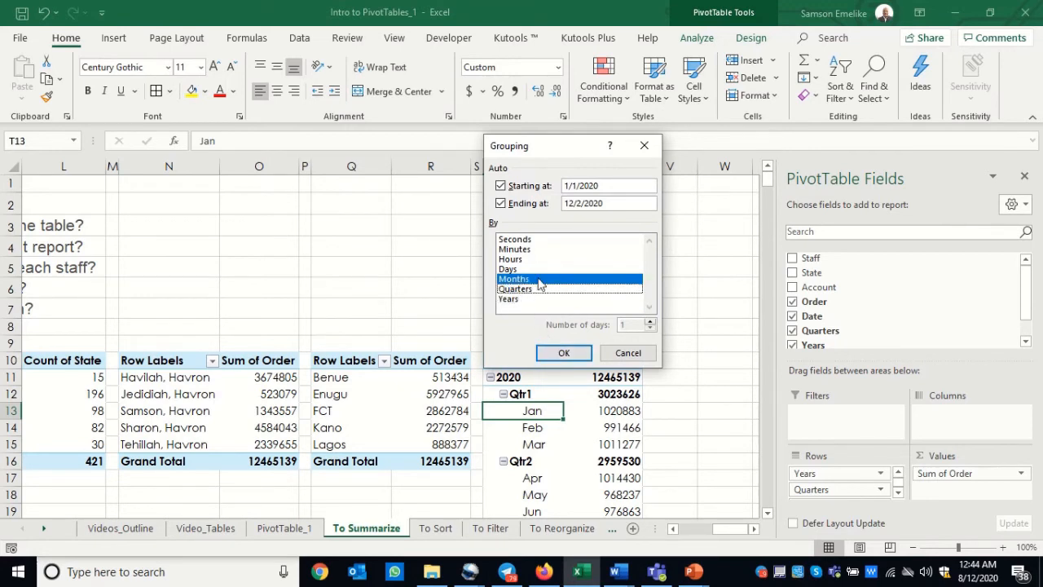
pyautogui.click(565, 353)
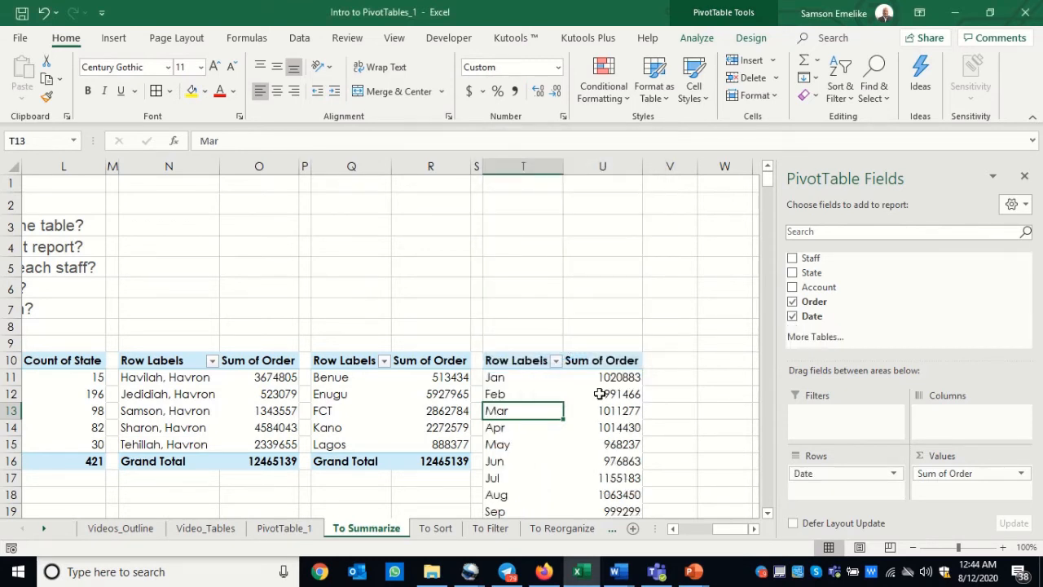
# Set the number format of Sum of Order in the monthly PivotTable to Currency with the ₦ Igbo symbol and 0 decimal places.
pyautogui.click(768, 512)
pyautogui.scroll(-2, 768, 514)
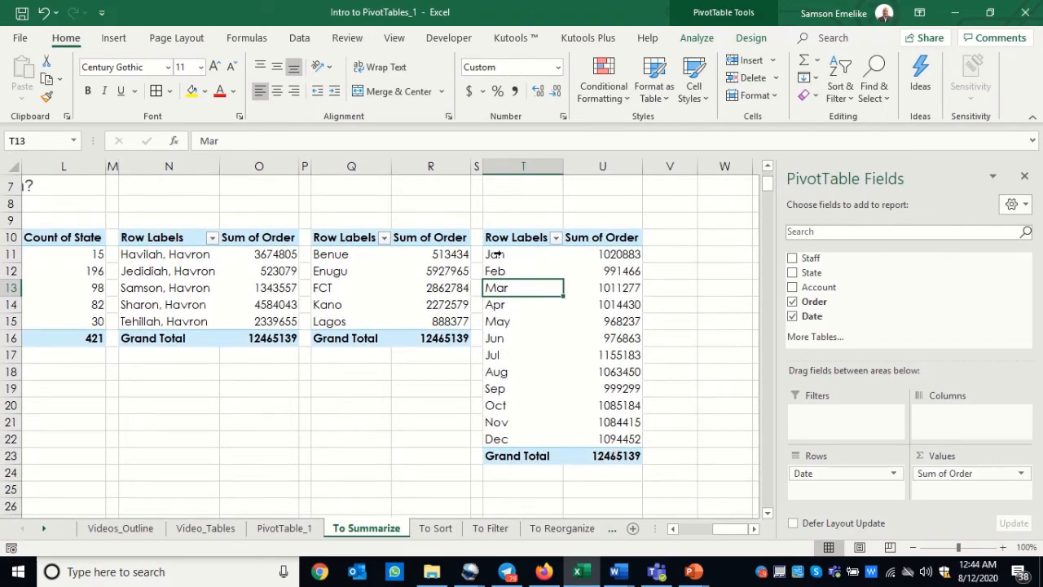
pyautogui.click(610, 254)
pyautogui.rightClick(612, 256)
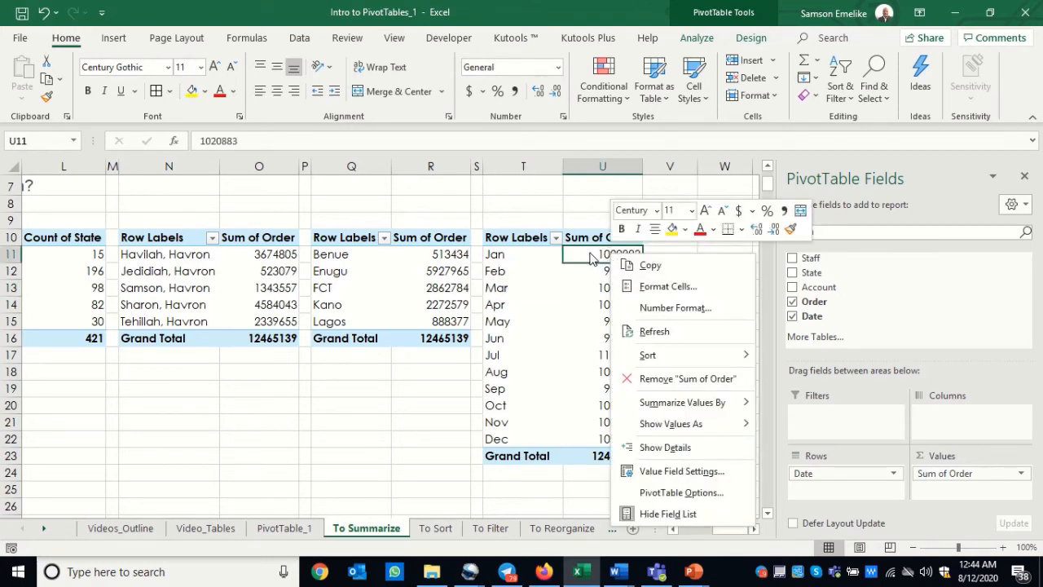
pyautogui.click(681, 313)
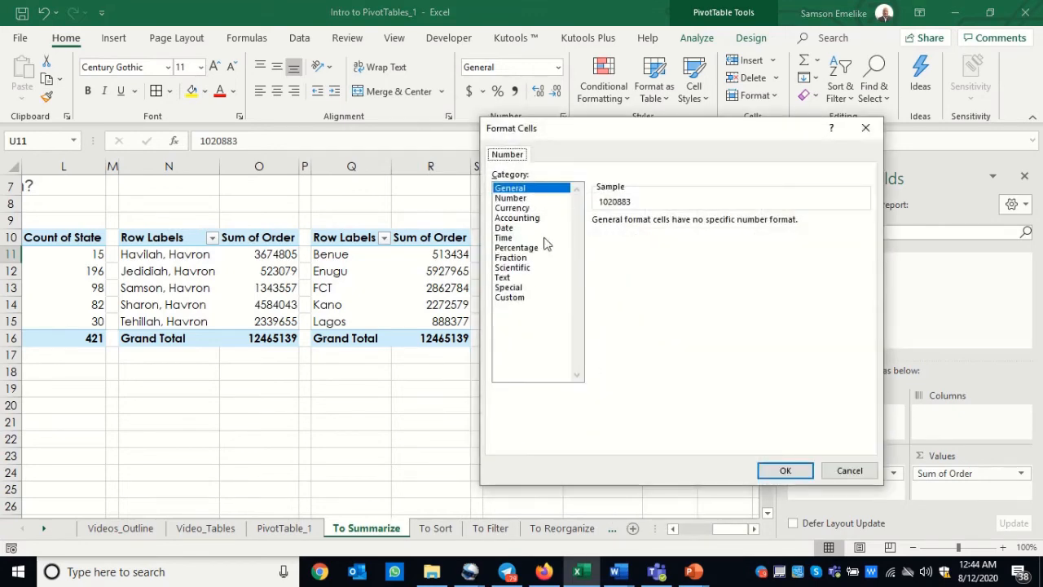
pyautogui.click(512, 207)
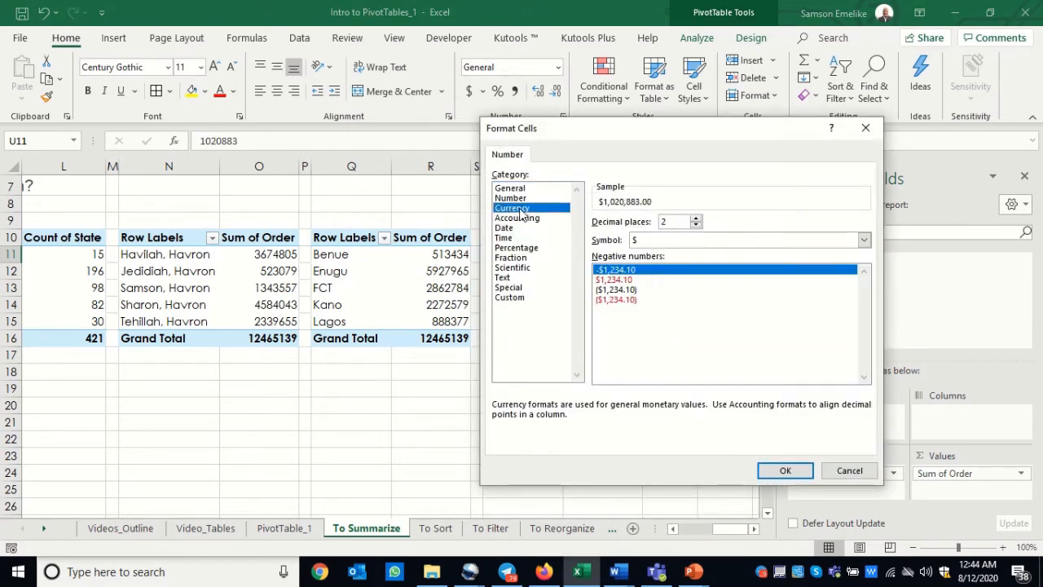
pyautogui.click(664, 241)
pyautogui.scroll(-10, 668, 363)
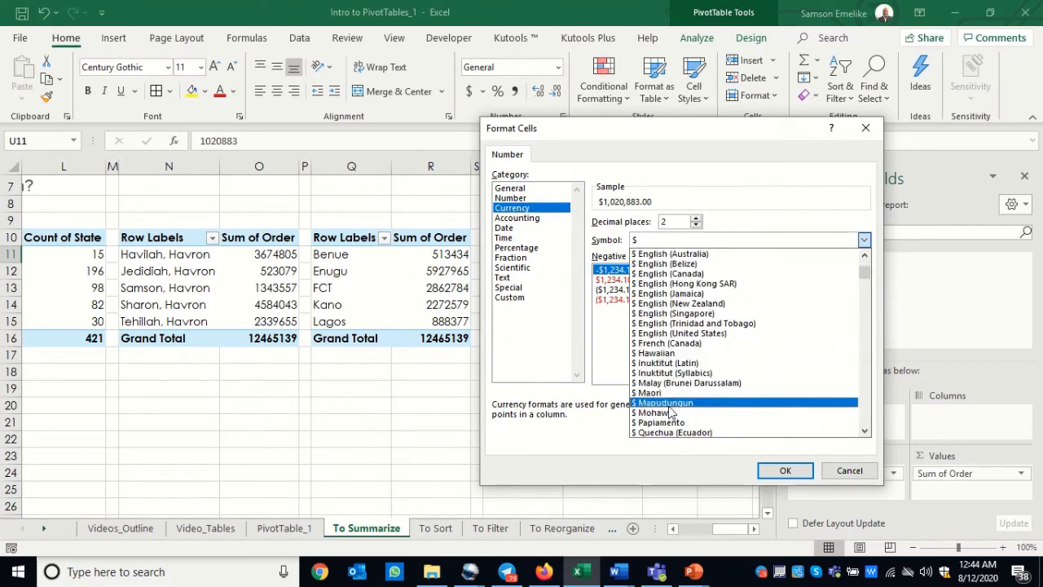
pyautogui.scroll(-10, 672, 419)
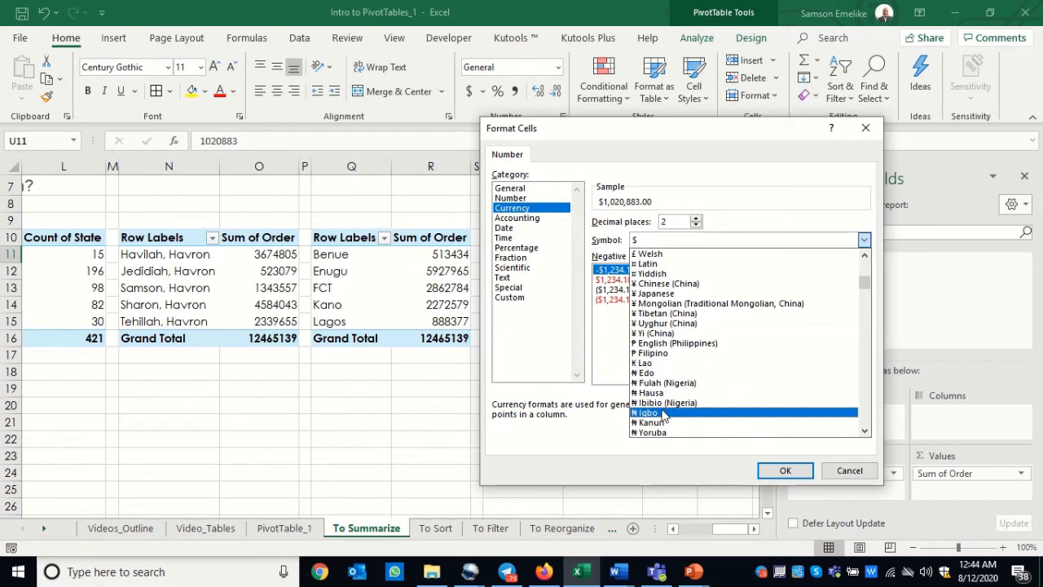
pyautogui.click(662, 413)
pyautogui.click(696, 225)
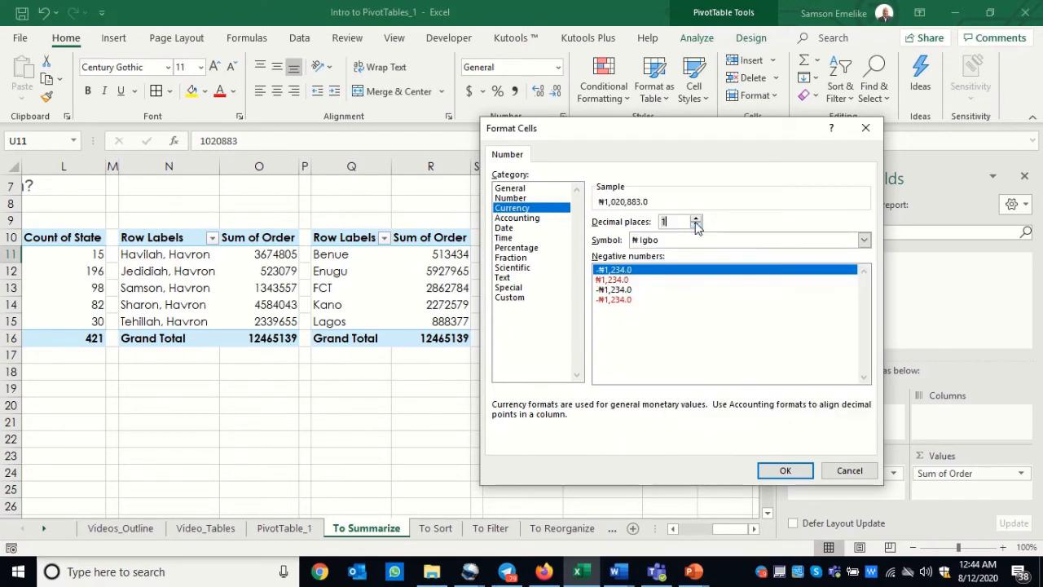
pyautogui.click(696, 225)
pyautogui.click(794, 476)
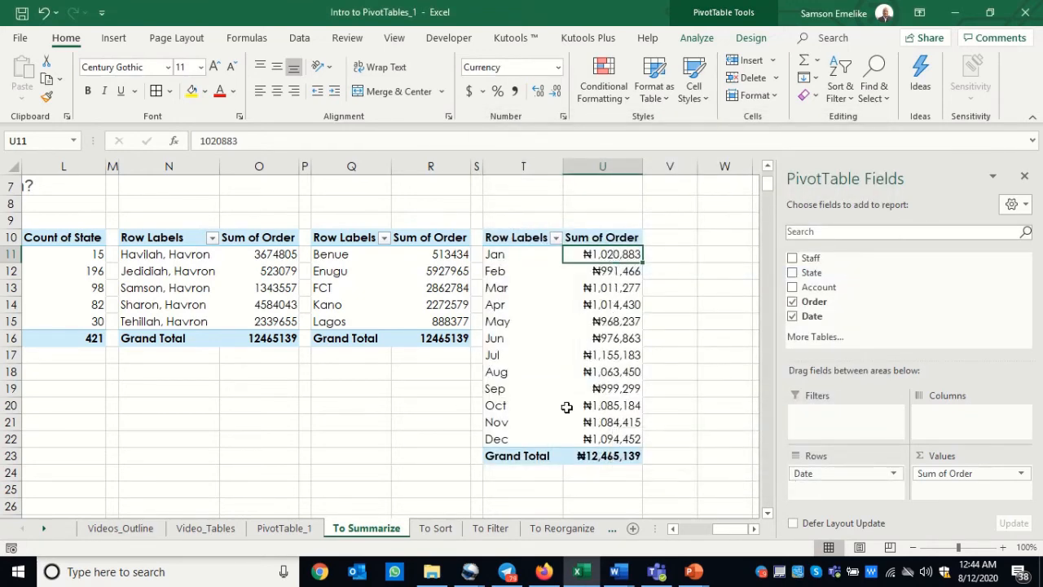
# Copy the naira currency formatting of U11 onto cell R11 in the order-per-state PivotTable.
pyautogui.click(46, 96)
pyautogui.click(456, 256)
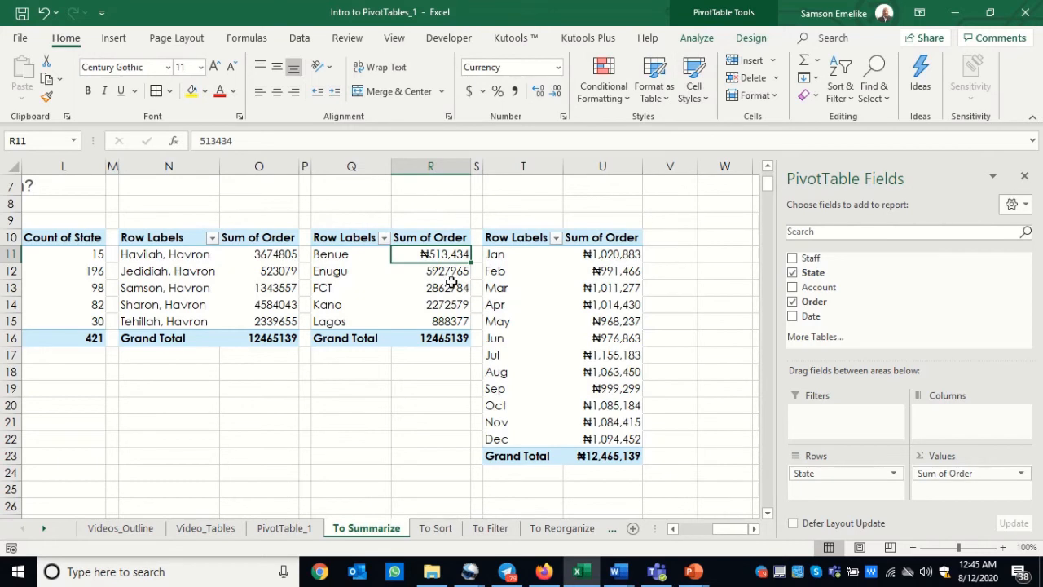
# Set the number format of Sum of Order in the order-per-state PivotTable to Currency with the ₦ Edo symbol and 0 decimal places.
pyautogui.moveTo(434, 257)
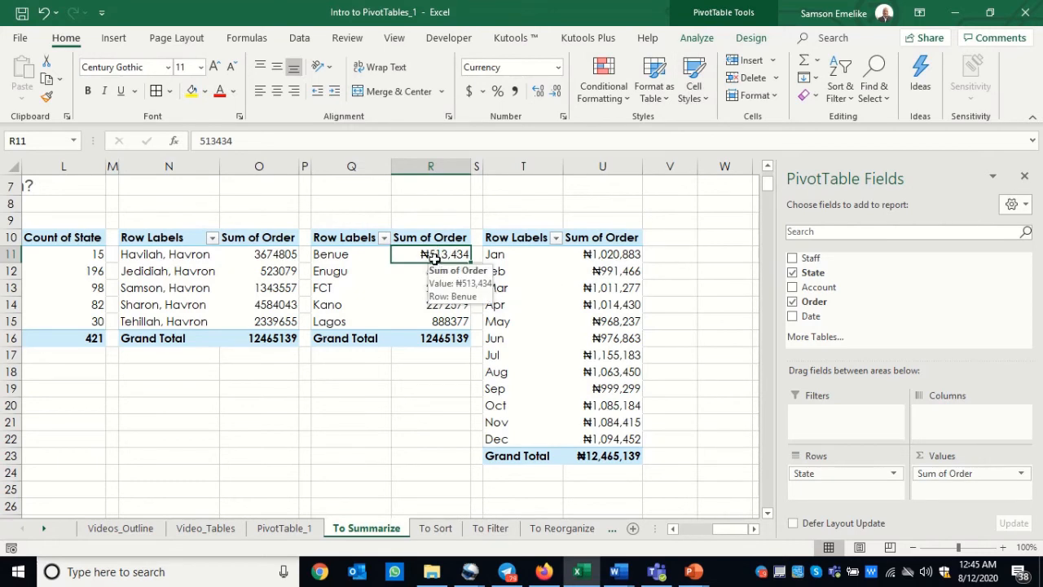
pyautogui.rightClick(435, 257)
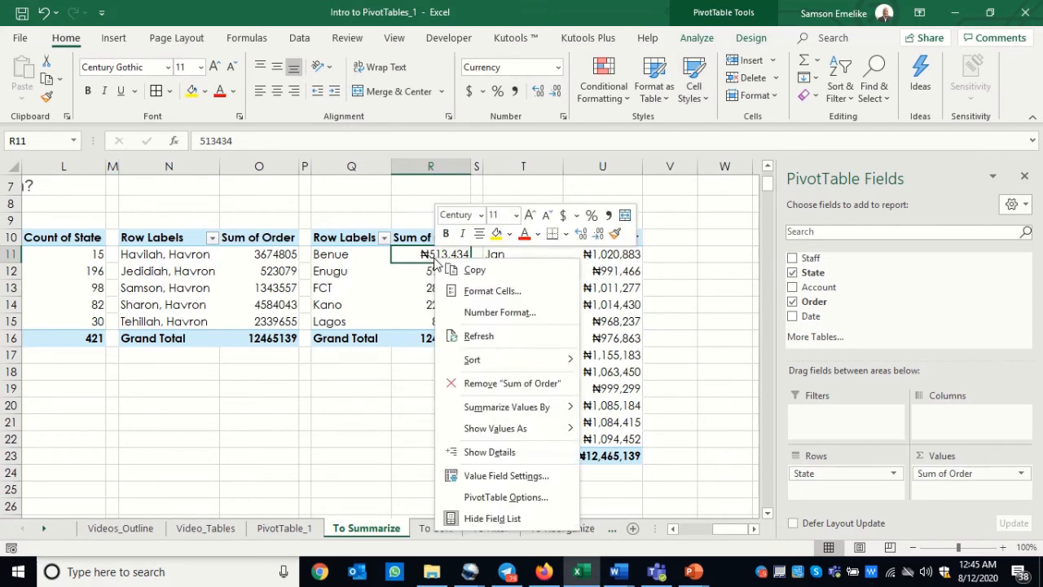
pyautogui.click(497, 314)
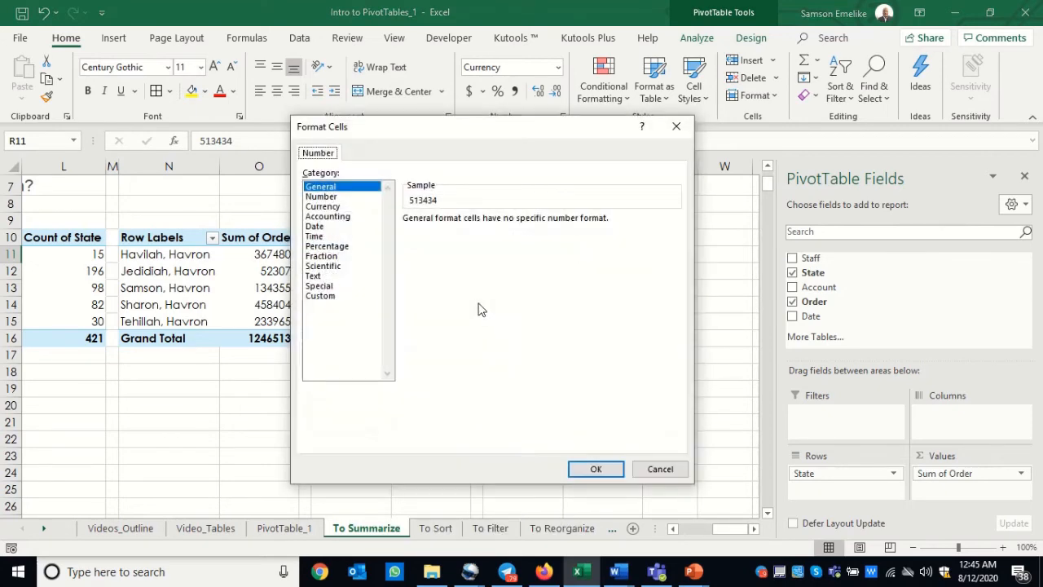
pyautogui.click(330, 208)
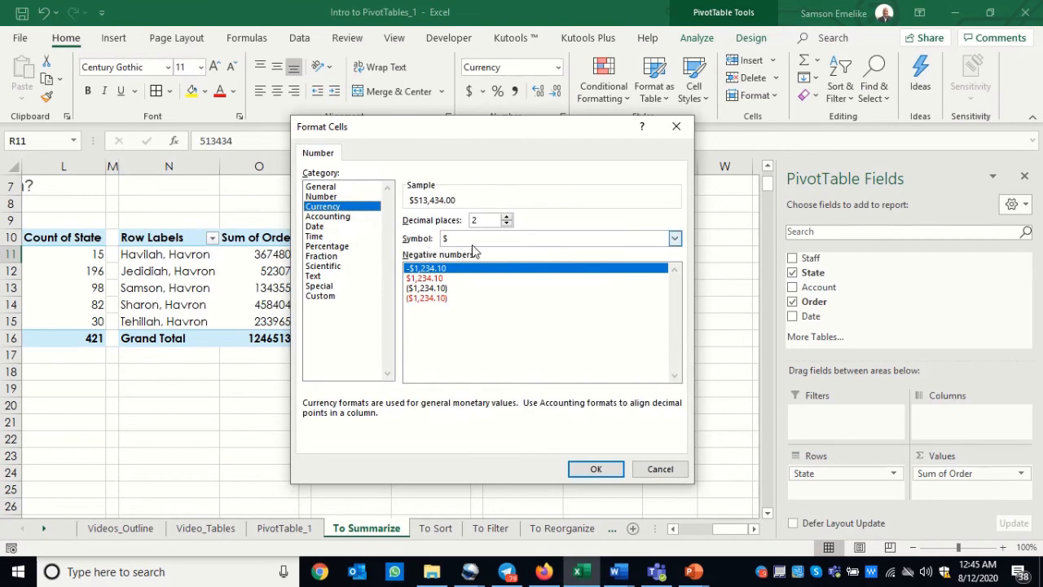
pyautogui.click(471, 239)
pyautogui.scroll(-10, 498, 326)
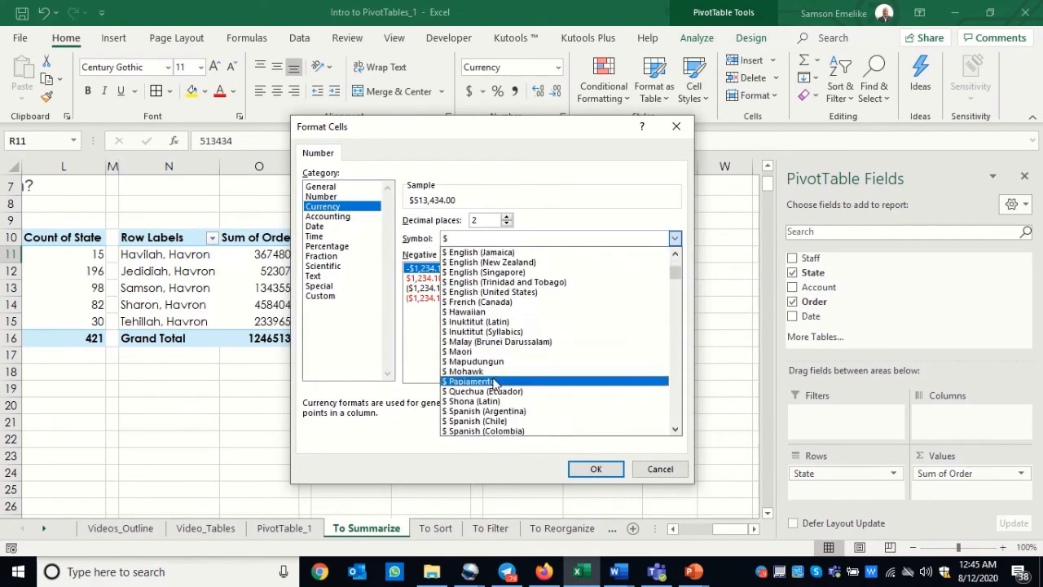
pyautogui.scroll(-3, 491, 394)
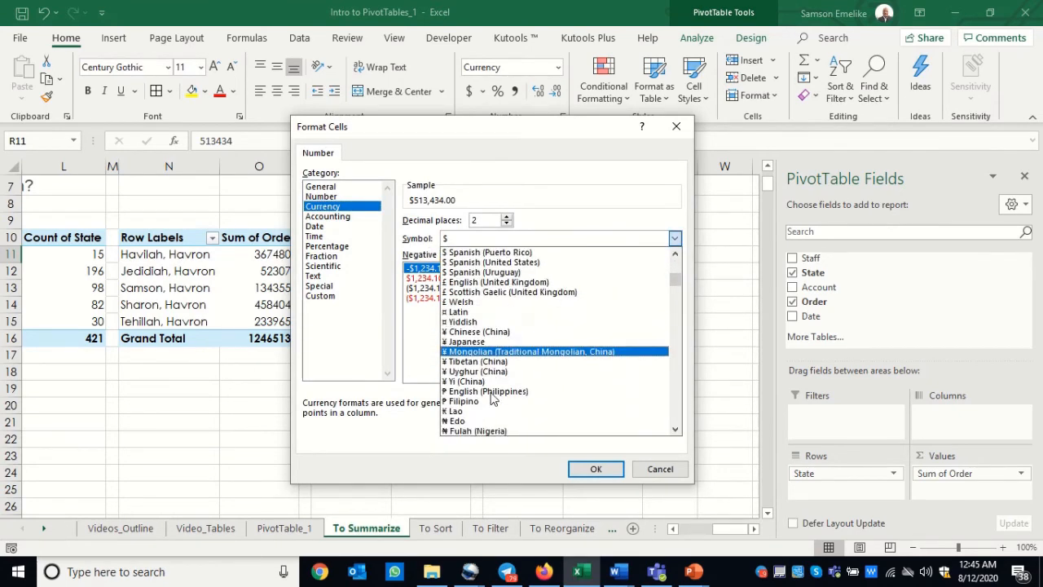
pyautogui.click(468, 423)
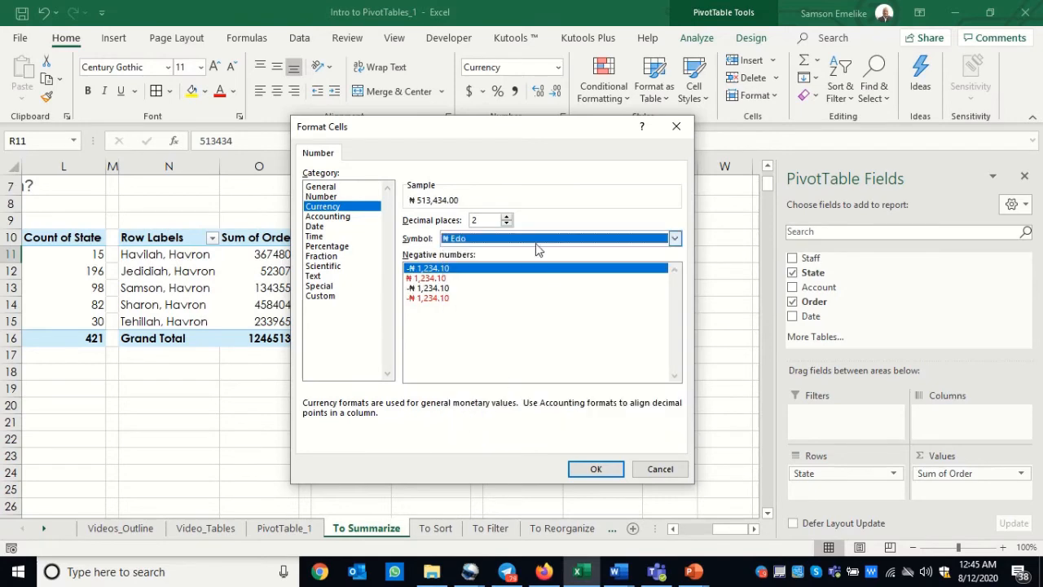
pyautogui.click(506, 226)
pyautogui.click(506, 226)
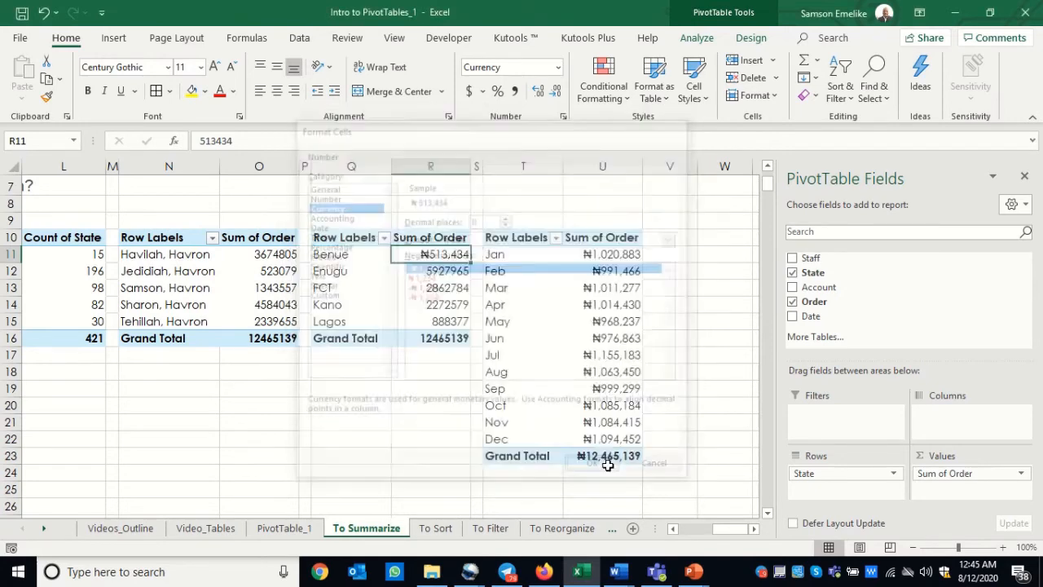
pyautogui.click(609, 470)
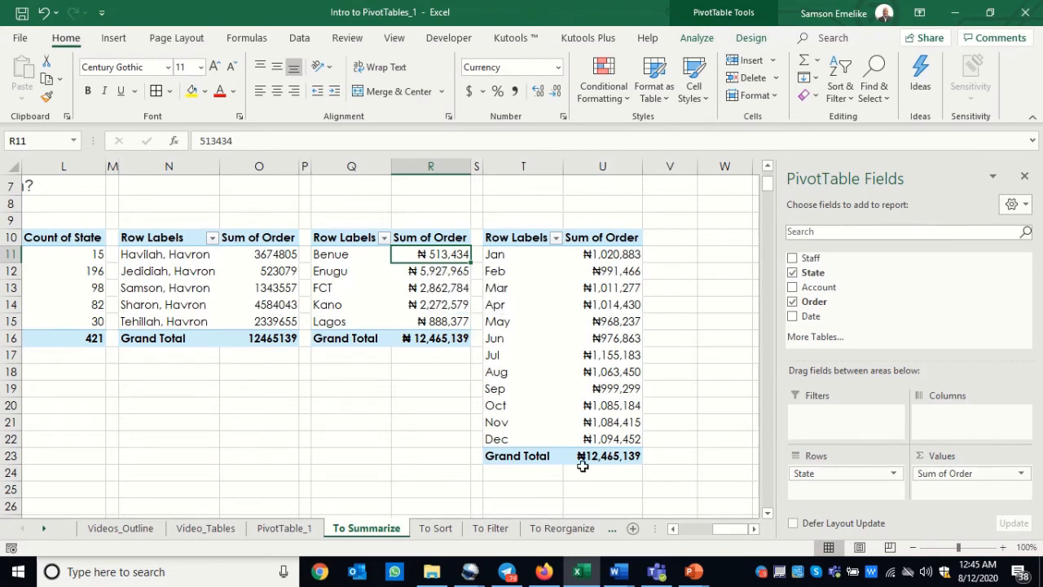
# Examine the full source range proposed for a new PivotTable from the staff order table, down to its last row, without creating one.
pyautogui.moveTo(731, 535); pyautogui.dragTo(687, 532)
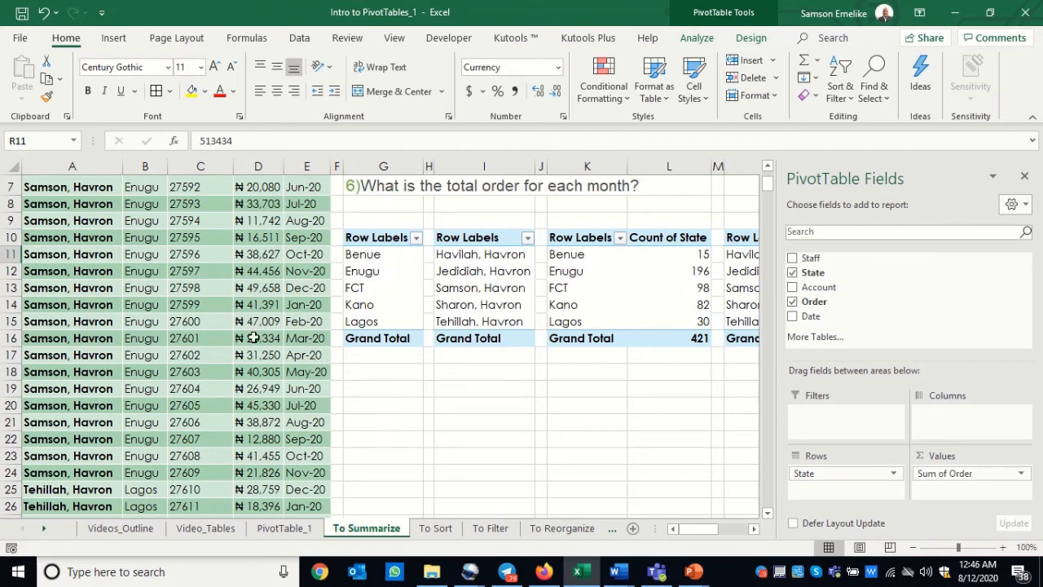
pyautogui.click(143, 287)
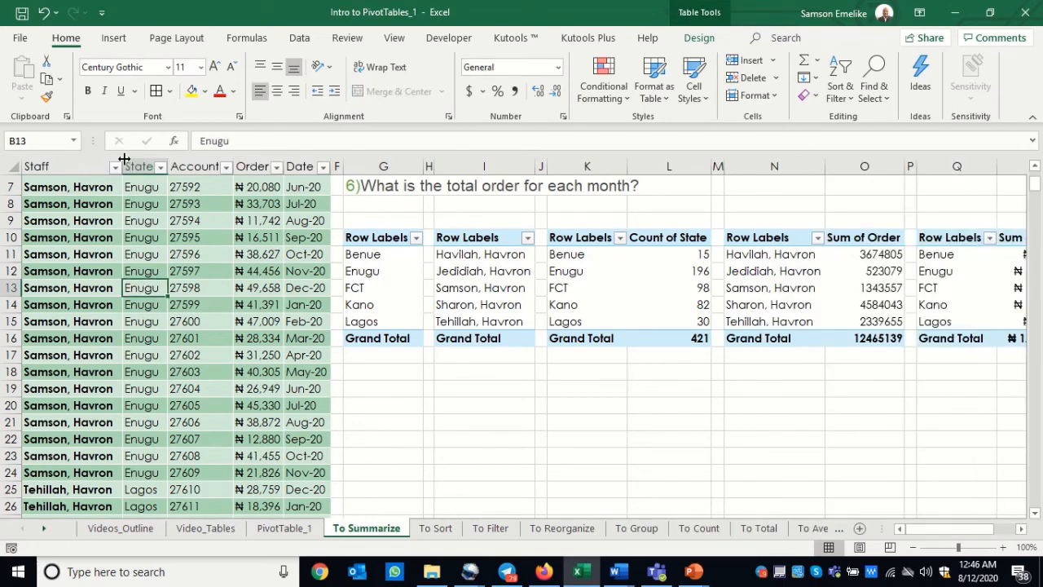
pyautogui.click(114, 39)
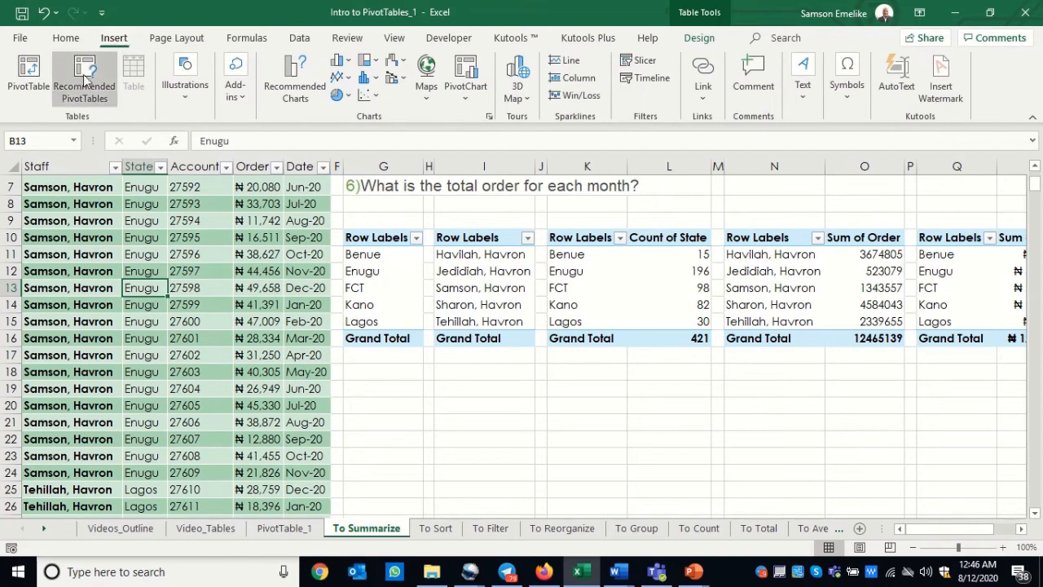
pyautogui.click(29, 82)
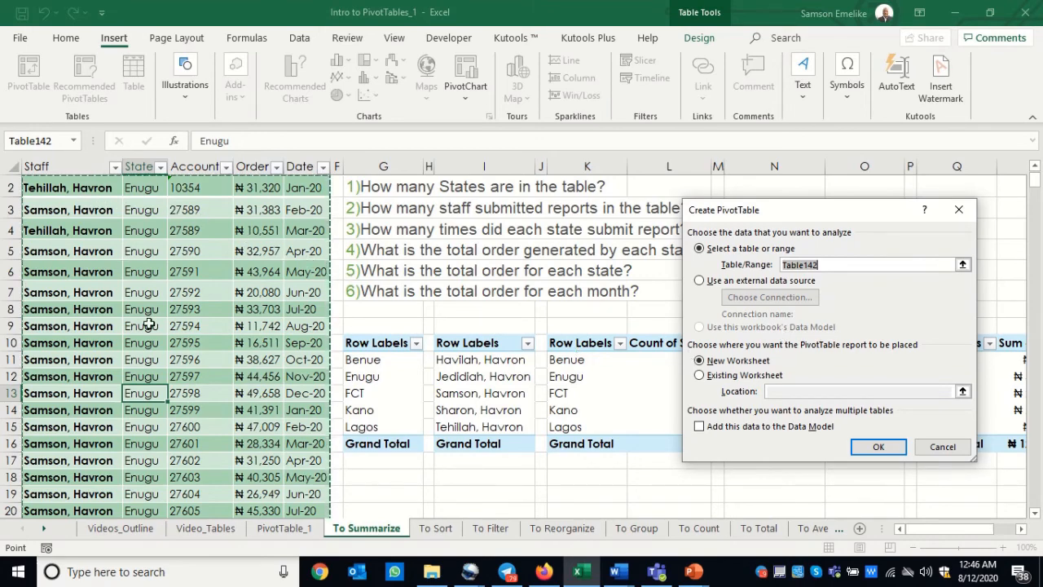
pyautogui.scroll(-20, 176, 375)
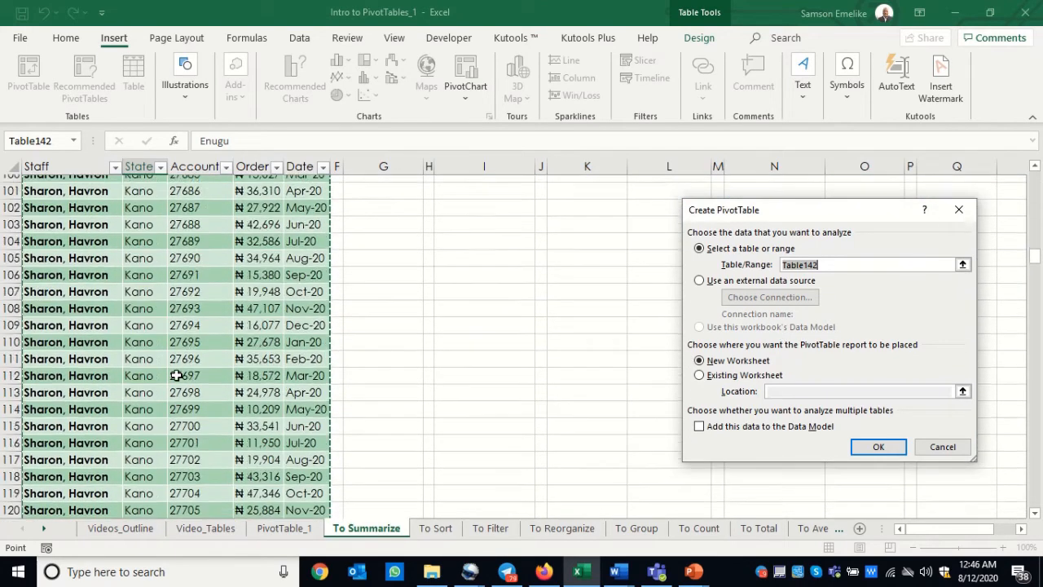
pyautogui.scroll(-20, 176, 375)
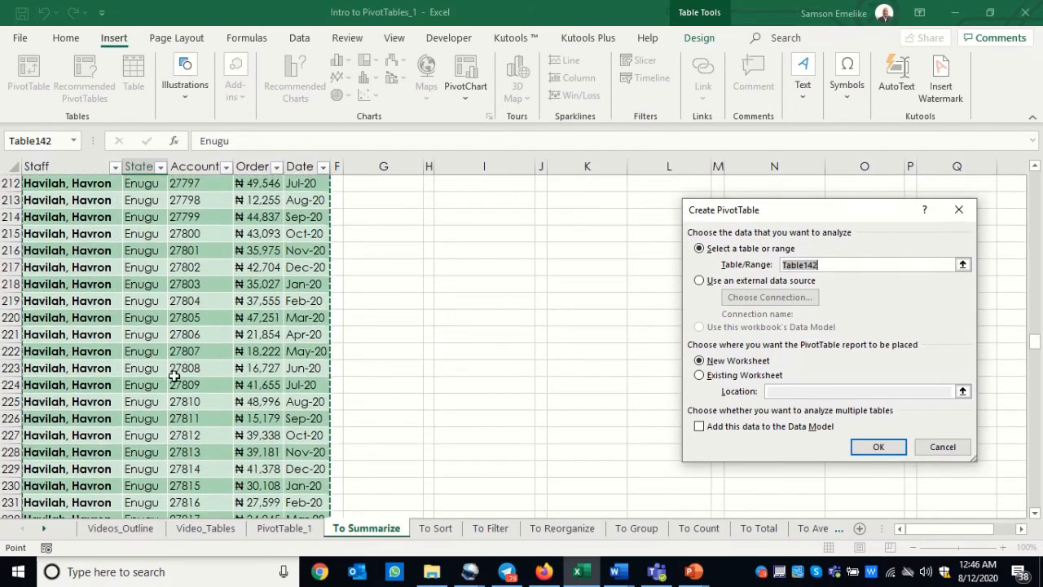
pyautogui.scroll(-20, 174, 375)
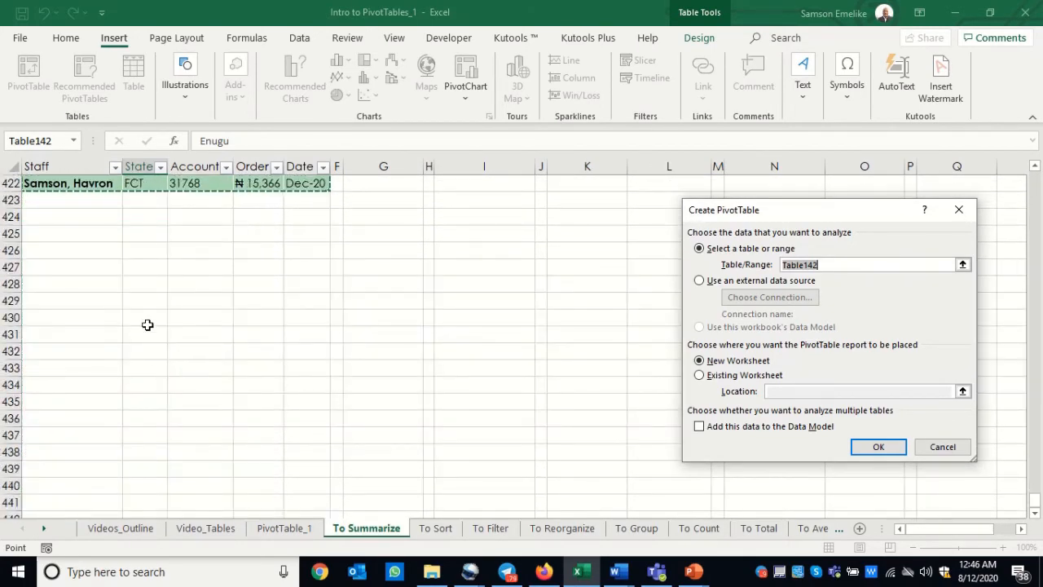
pyautogui.scroll(20, 148, 325)
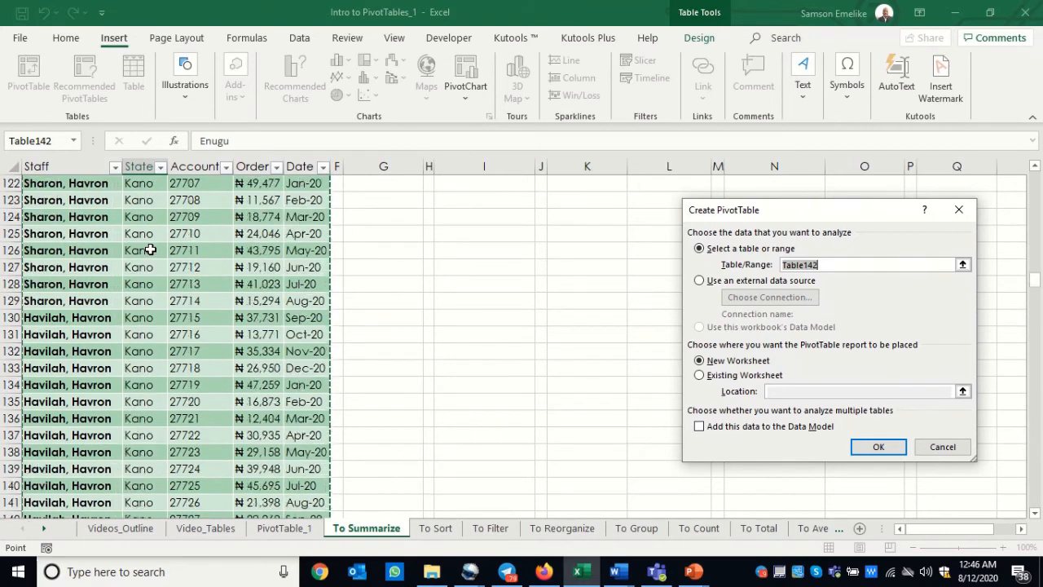
pyautogui.scroll(20, 150, 250)
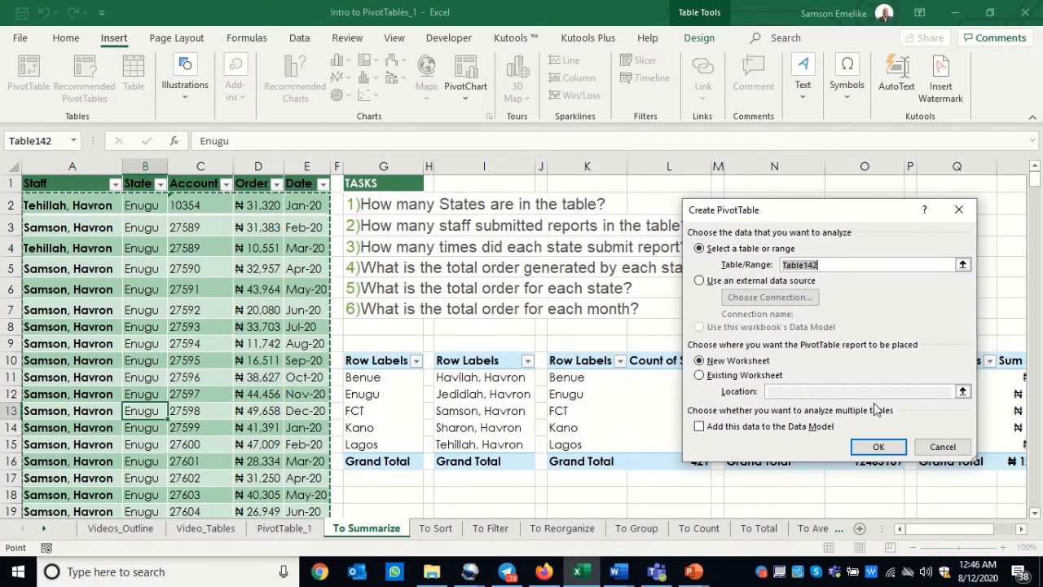
pyautogui.click(944, 447)
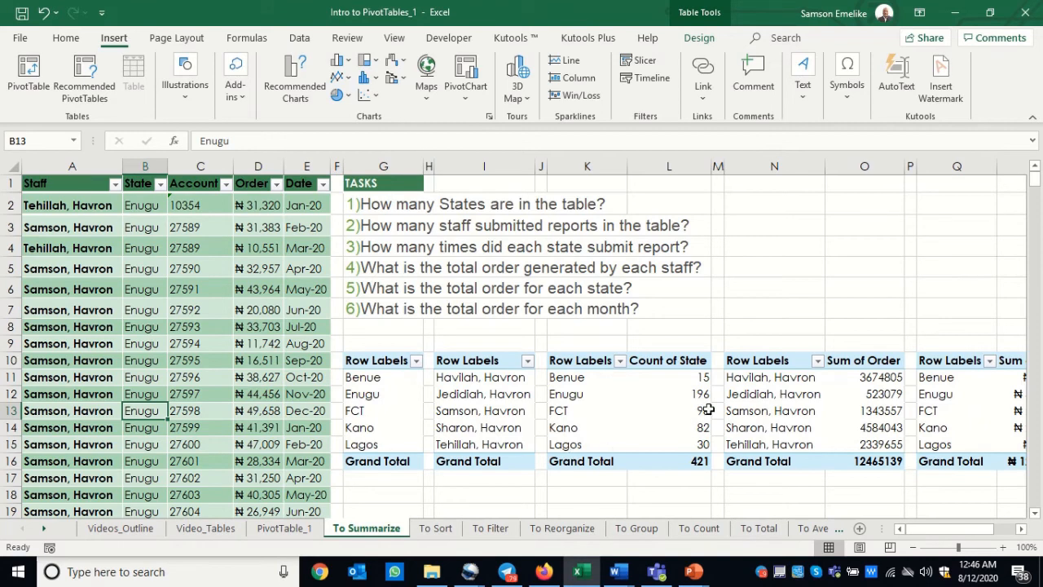
# Select cell G11 in the state list PivotTable and switch to the Videos_Outline sheet.
pyautogui.click(375, 380)
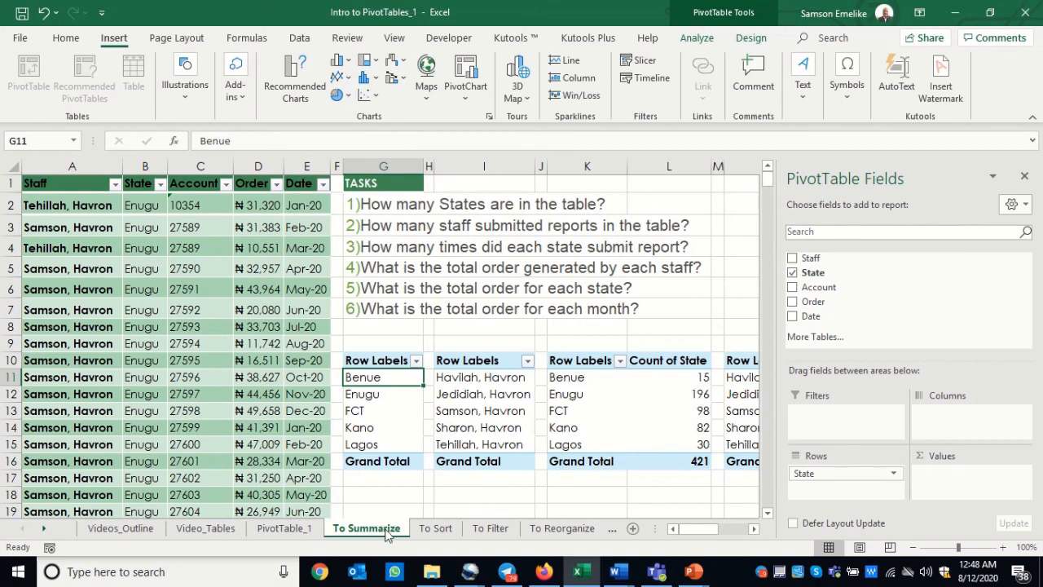
pyautogui.click(110, 531)
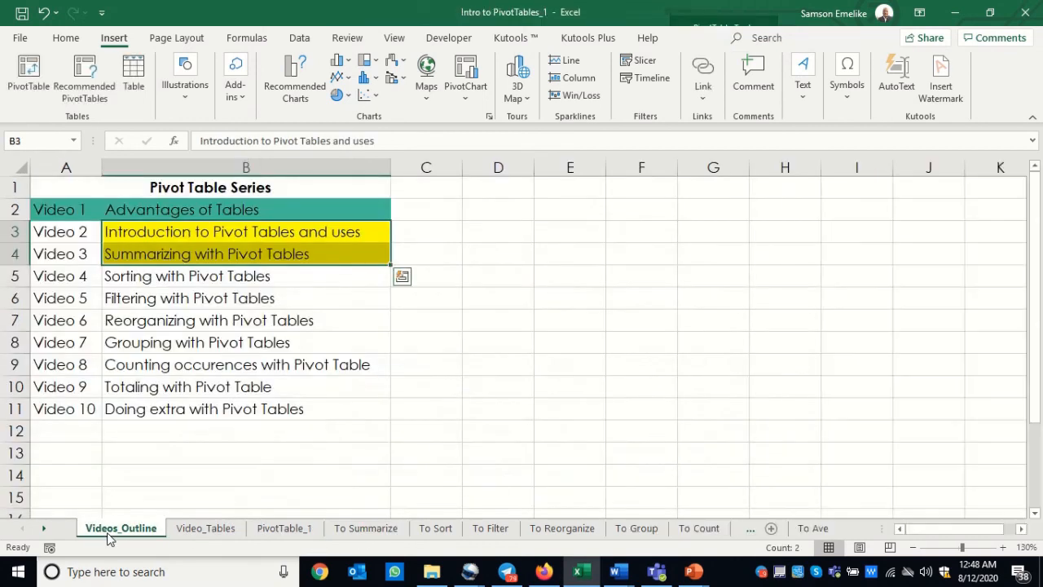